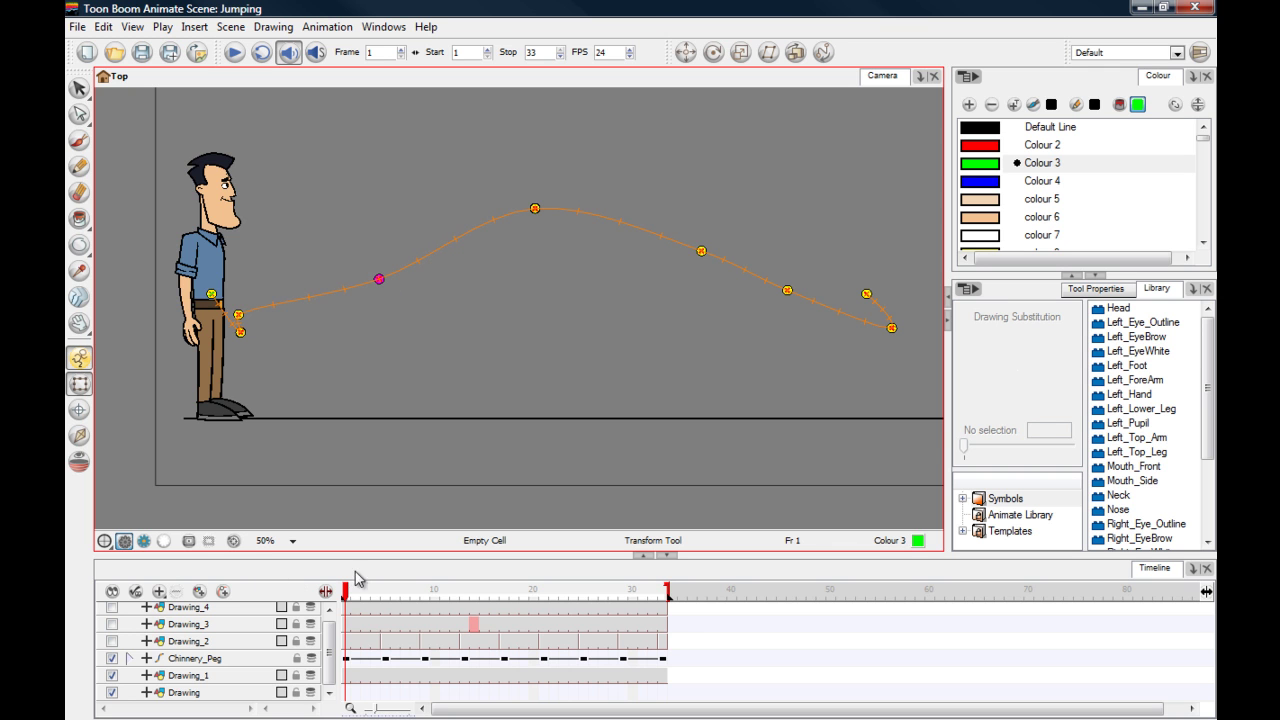
Reposition the motion path's control point before the peak, trying it lower and settling it slightly higher, while checking the movement
drag(348, 594, 322, 545)
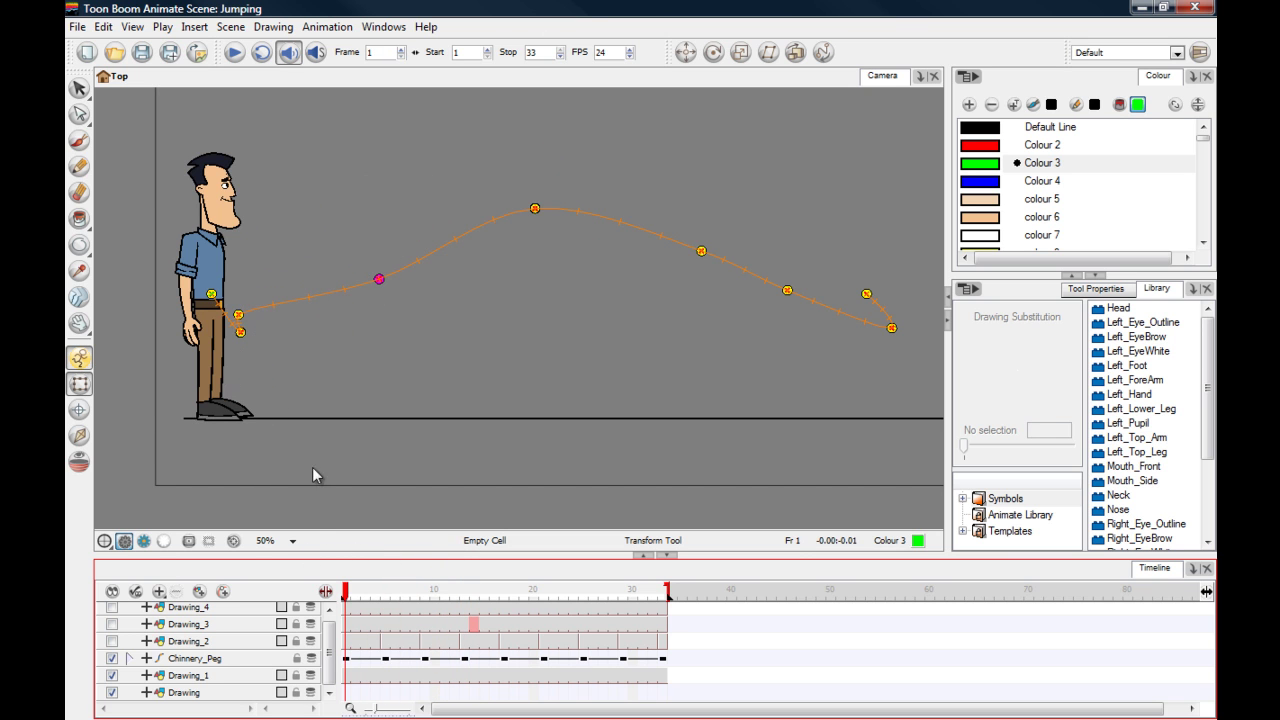
drag(381, 285, 386, 295)
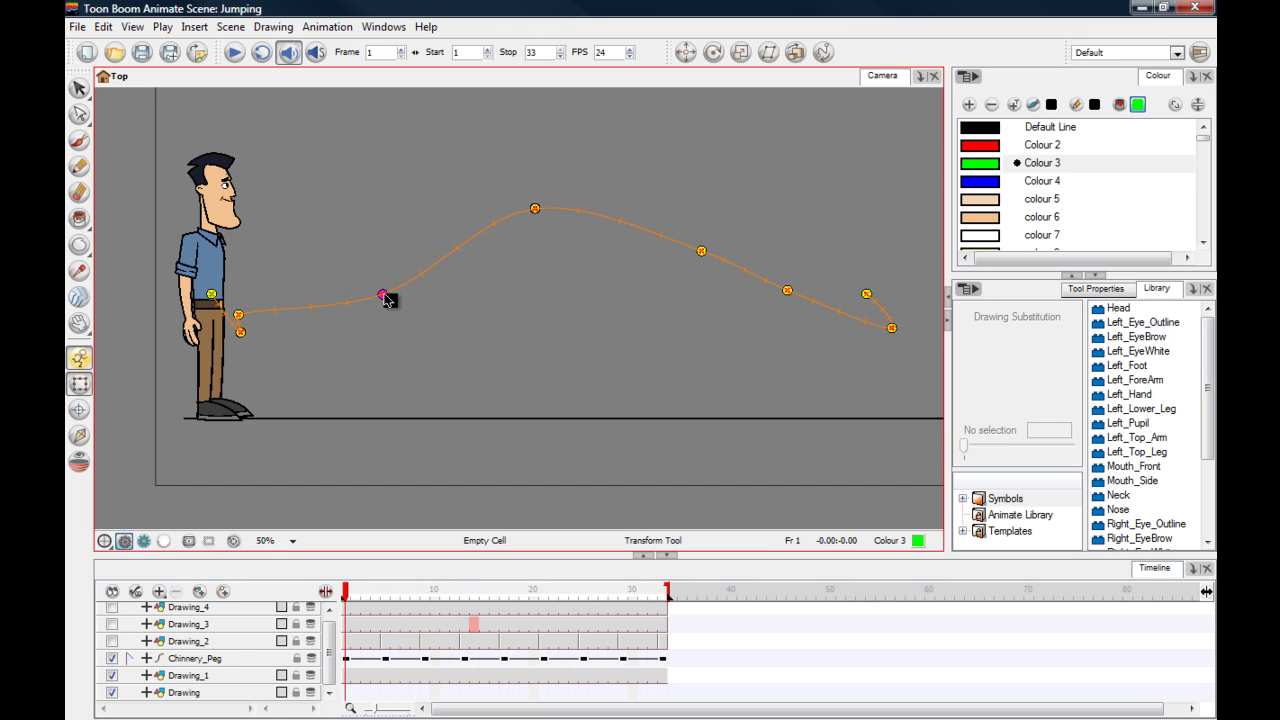
mouse_move(350, 592)
mouse_down()
mouse_move(420, 586)
mouse_move(476, 557)
mouse_move(343, 585)
mouse_up()
mouse_move(390, 302)
mouse_down()
mouse_move(375, 265)
mouse_move(380, 279)
mouse_up()
mouse_move(348, 592)
mouse_down()
mouse_move(509, 585)
mouse_move(531, 560)
mouse_move(344, 590)
mouse_move(648, 590)
mouse_move(344, 590)
mouse_up()
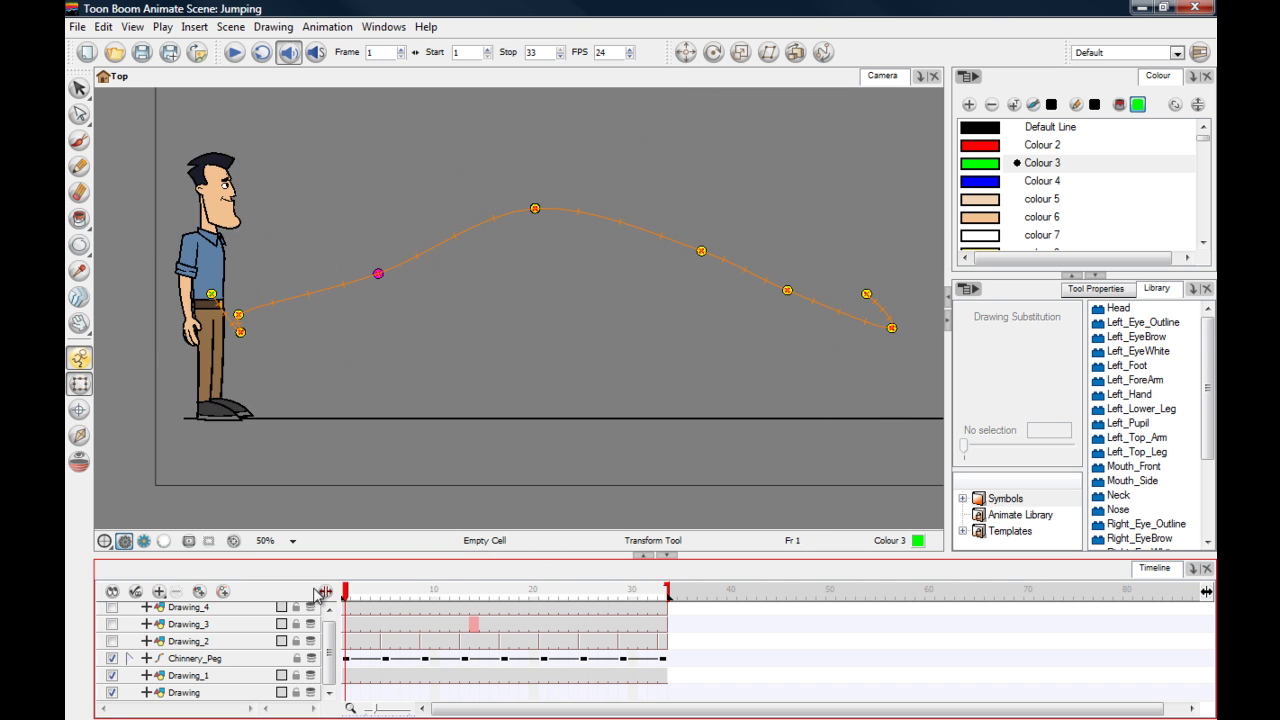
Raise the control point at the peak of the jump path slightly and scrub through the movement
drag(535, 212, 531, 200)
drag(344, 590, 176, 431)
click(159, 442)
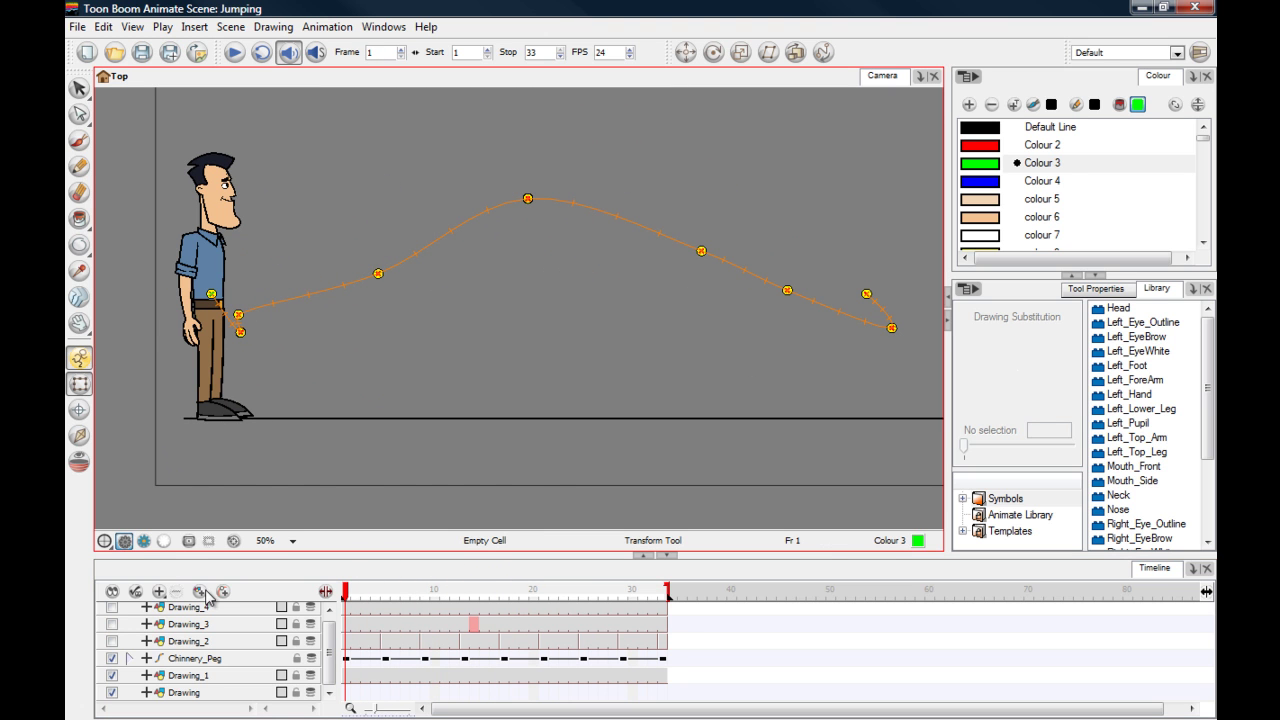
Hide the motion path by changing the selection to Chinnery_Peg, clear the selection, and play the jump several times to review the motion
click(237, 660)
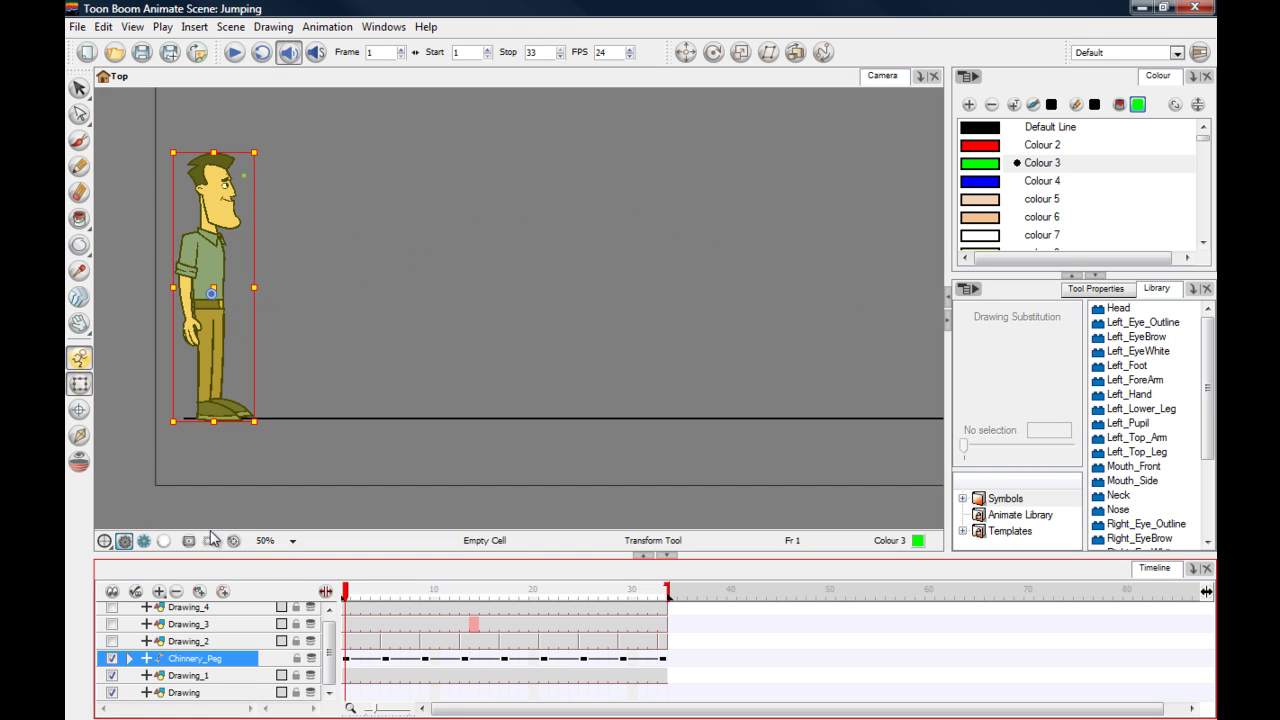
click(196, 476)
drag(208, 476, 182, 492)
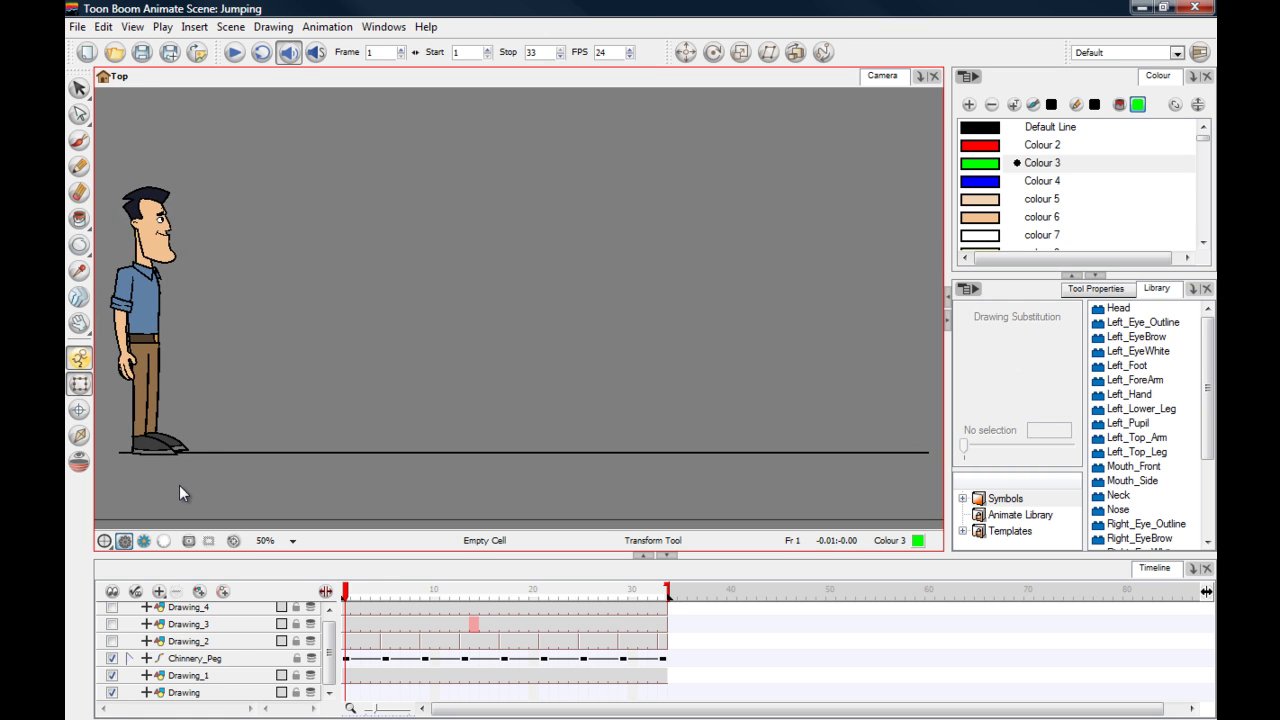
key(Return)
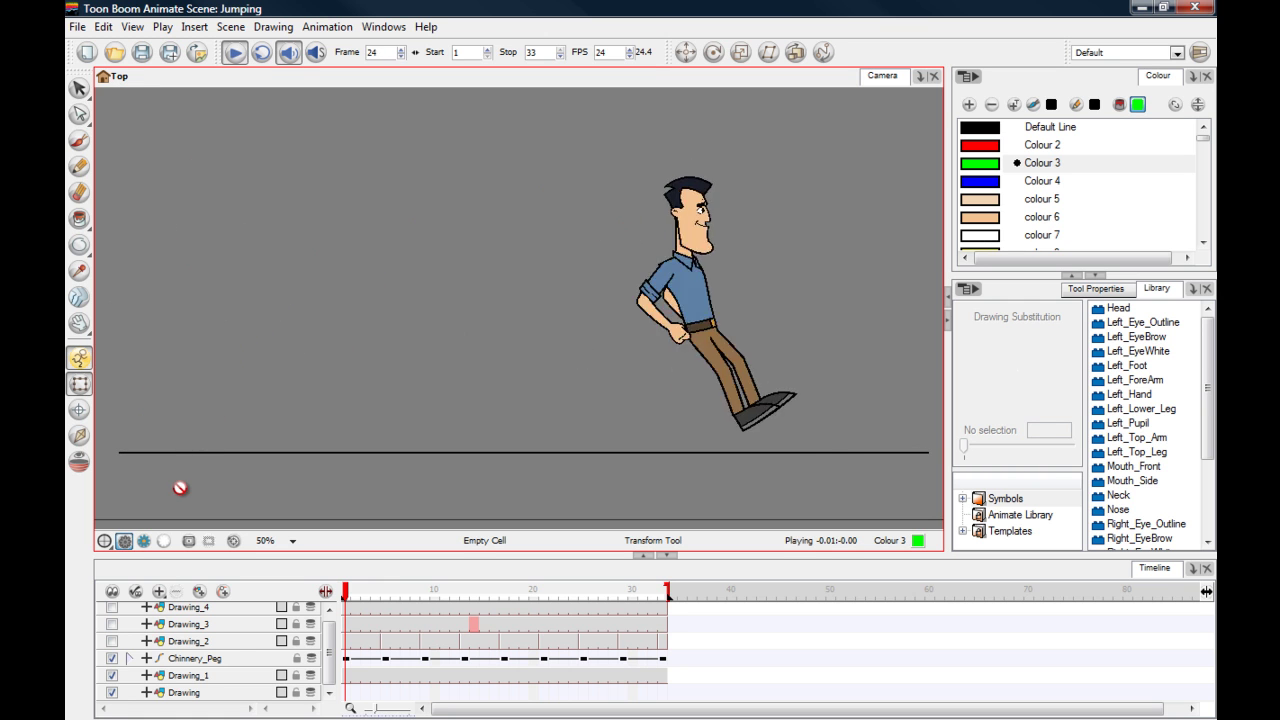
key(Return)
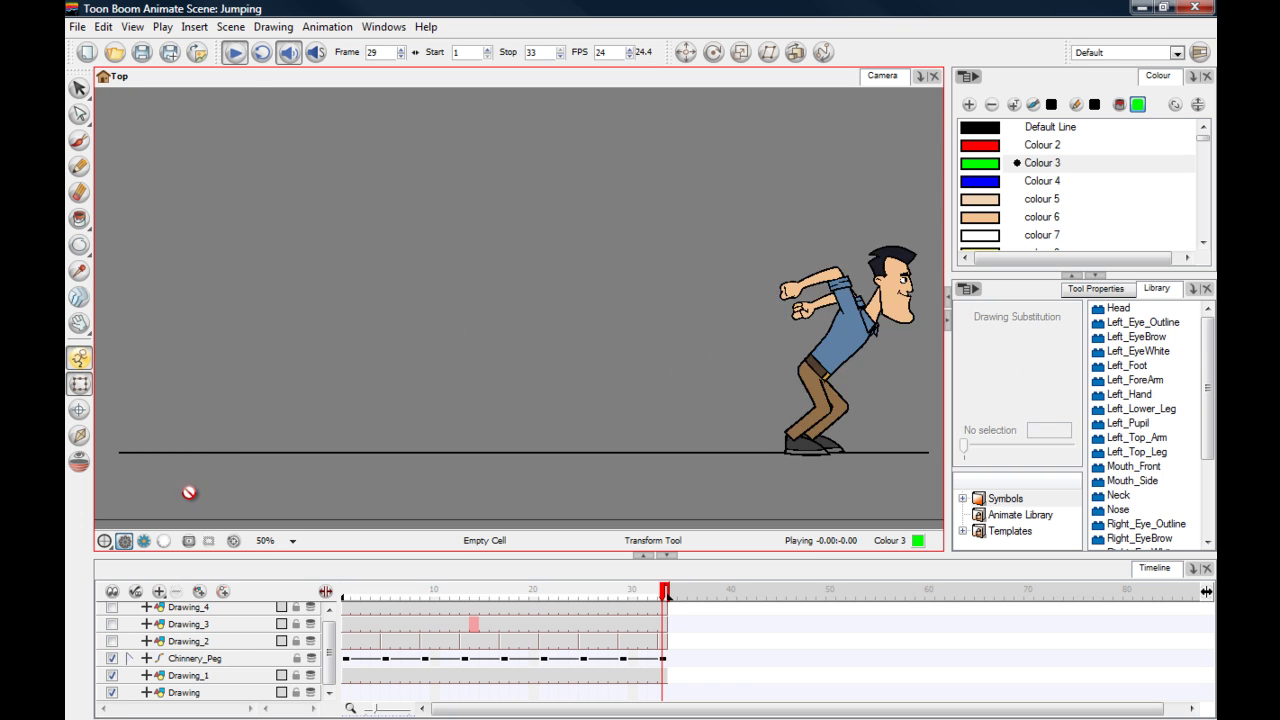
key(Return)
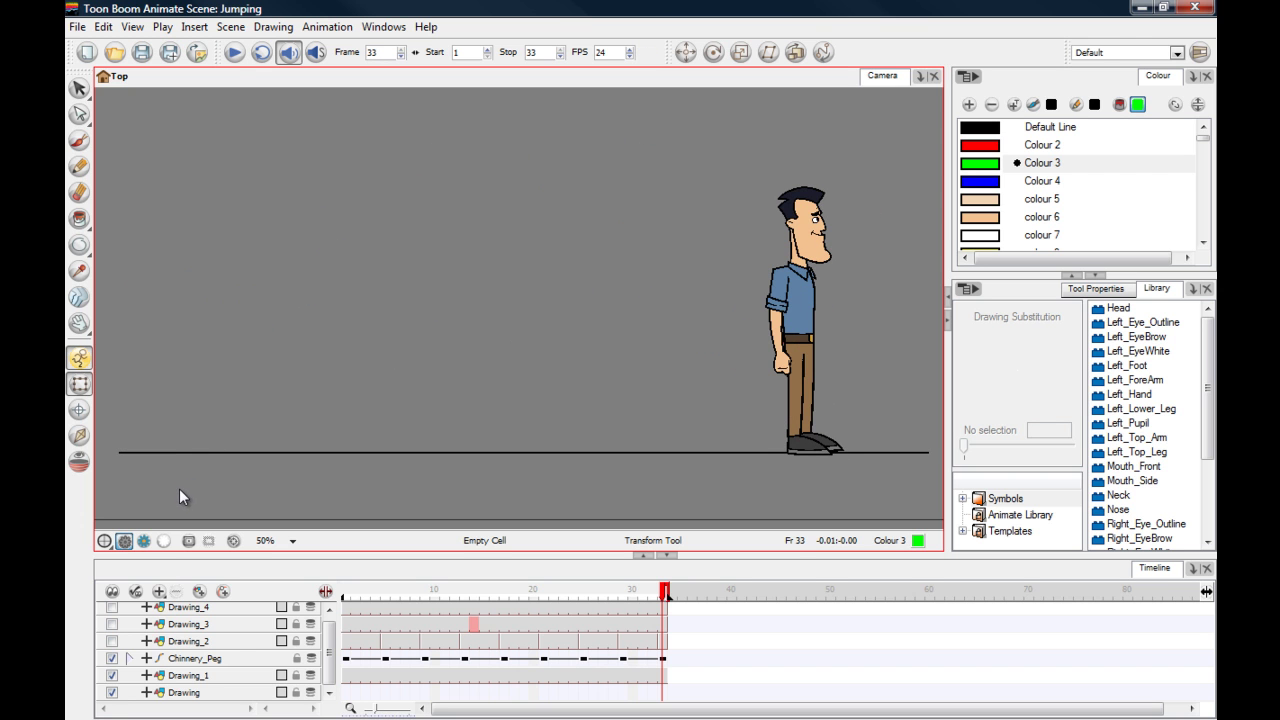
key(Return)
key(Return)
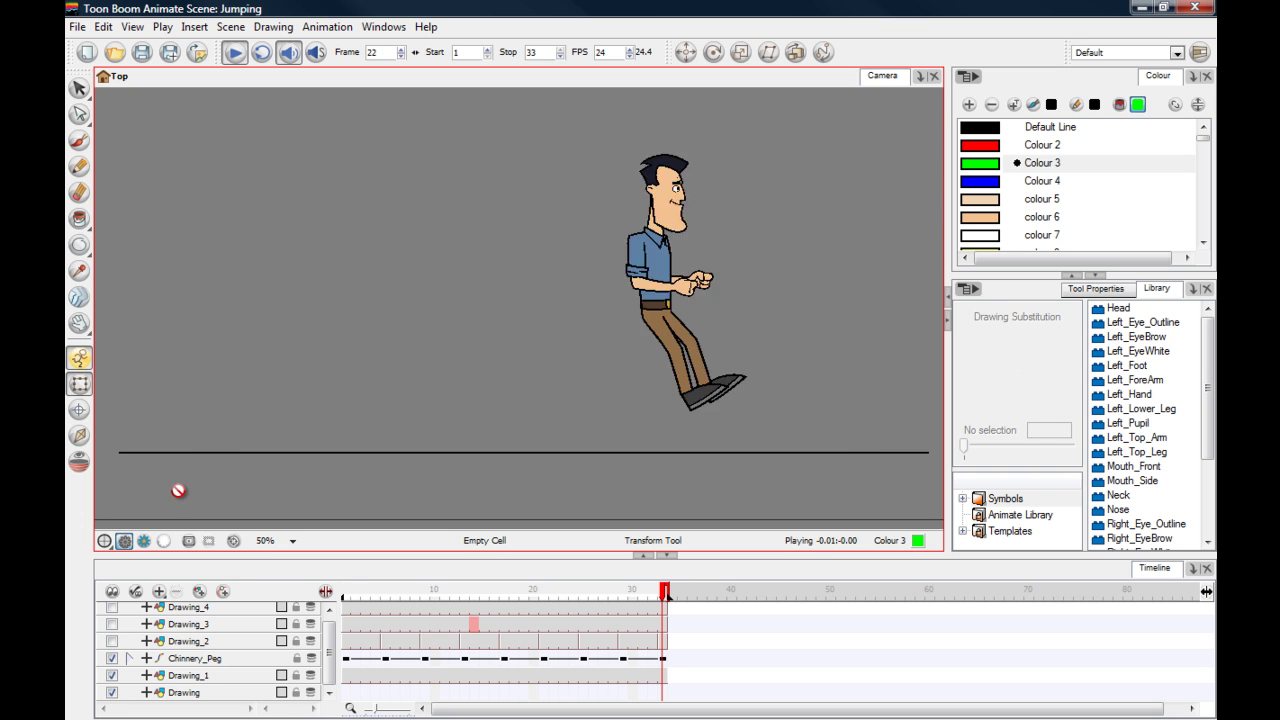
click(343, 589)
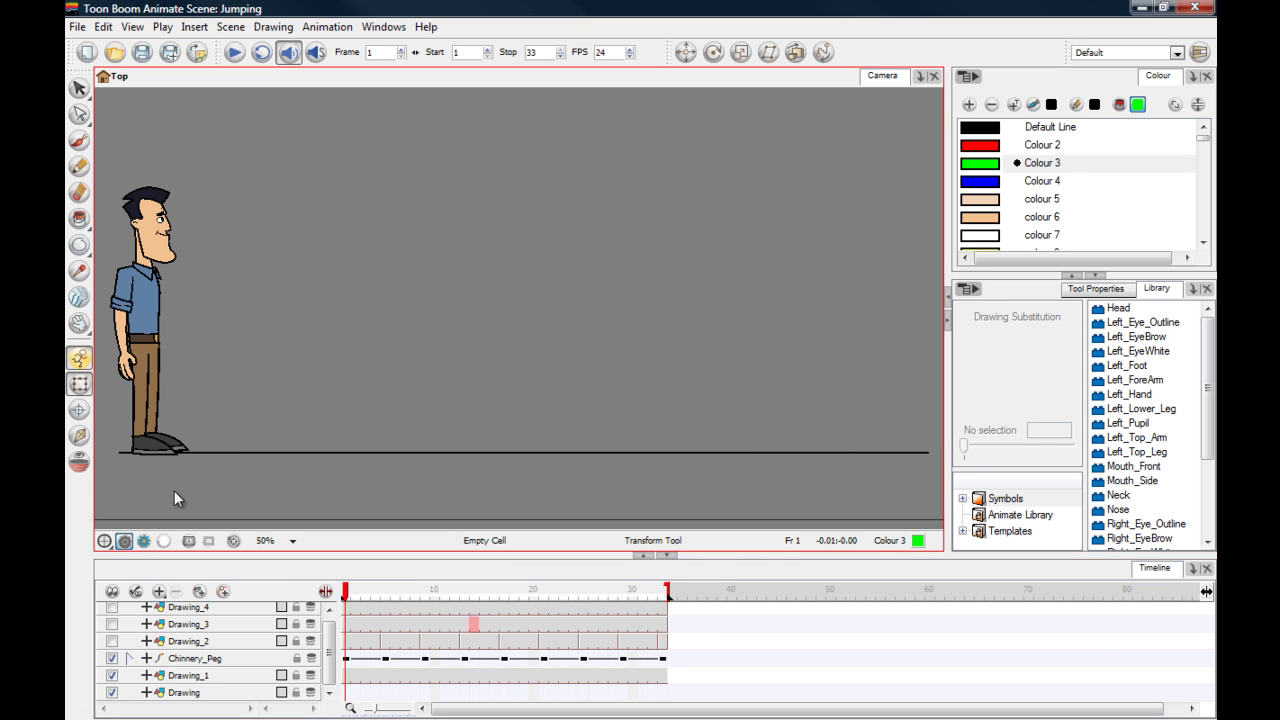
Examine the character's feet against the ground line up close, comparing the poses at frames 1, 5 and 9
key(space)
drag(148, 494, 406, 400)
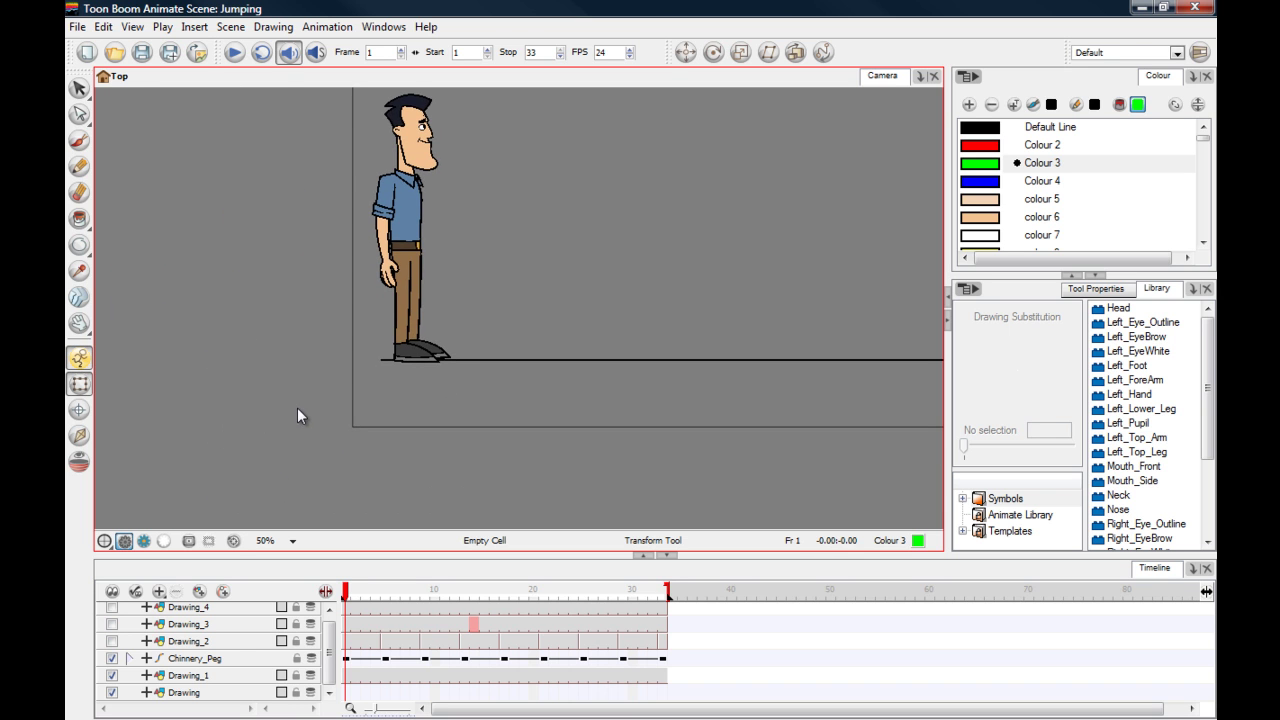
scroll(181, 365, up, 3)
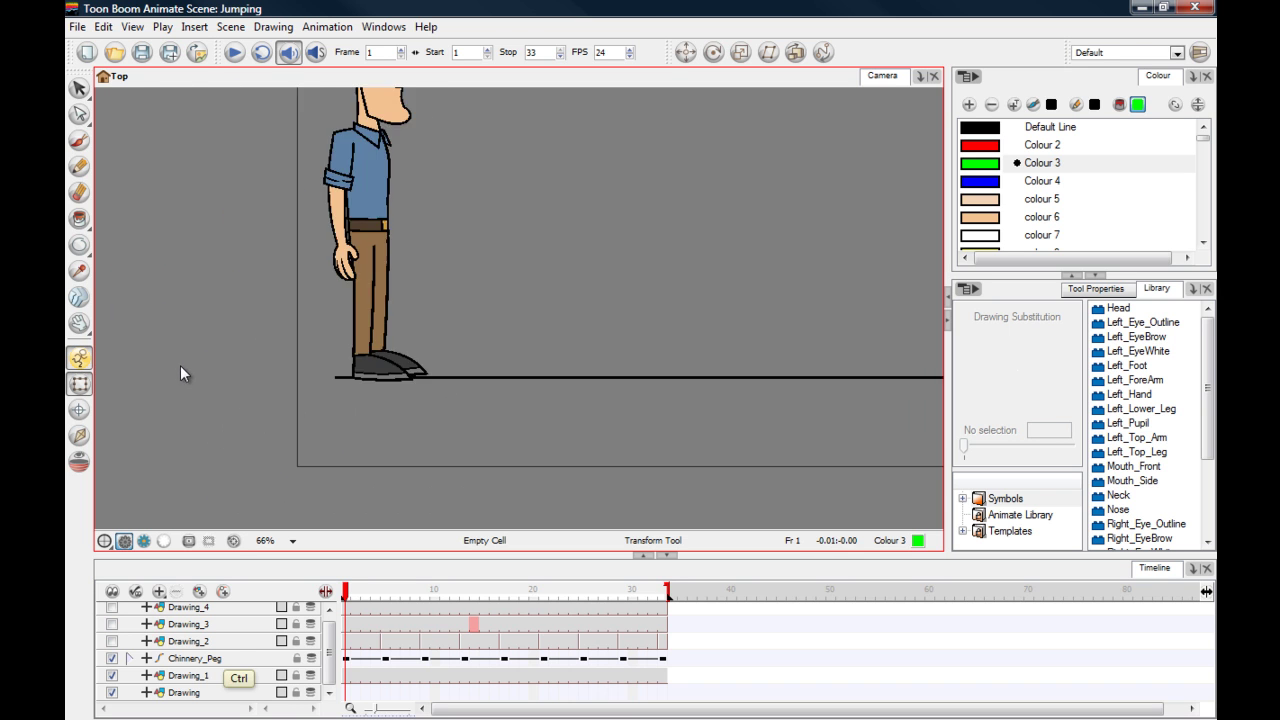
key(space)
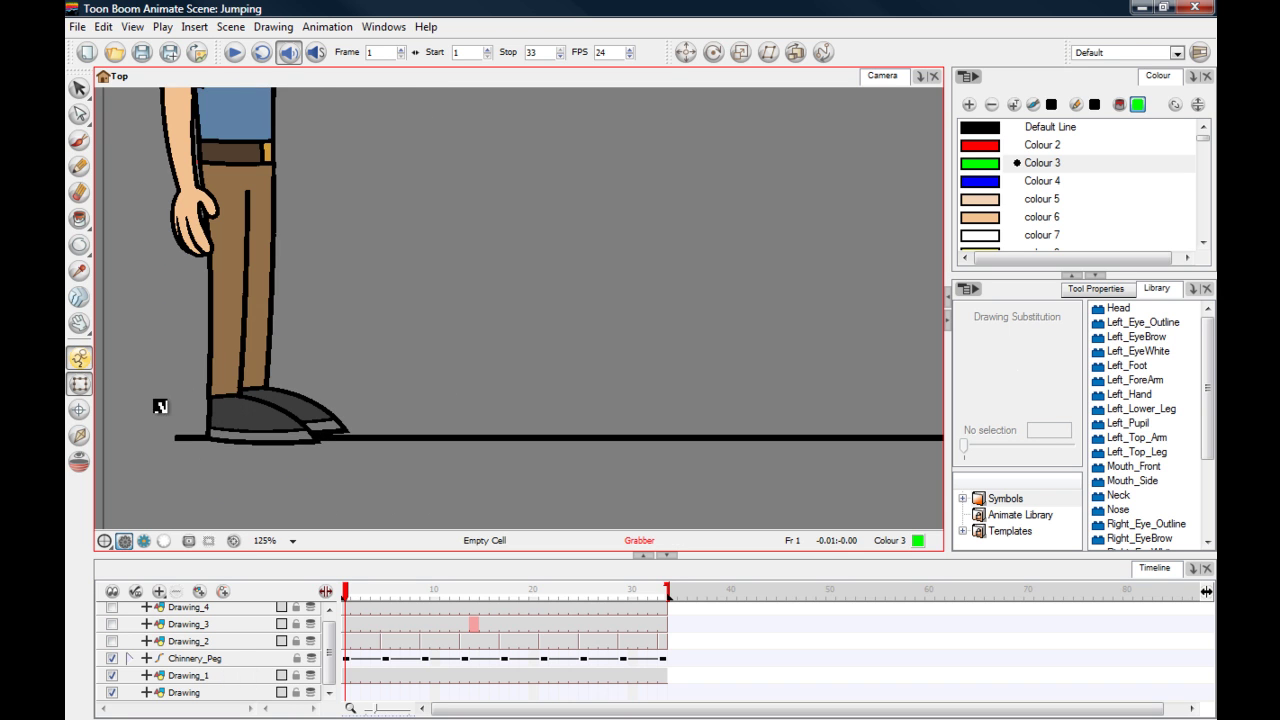
drag(160, 406, 223, 324)
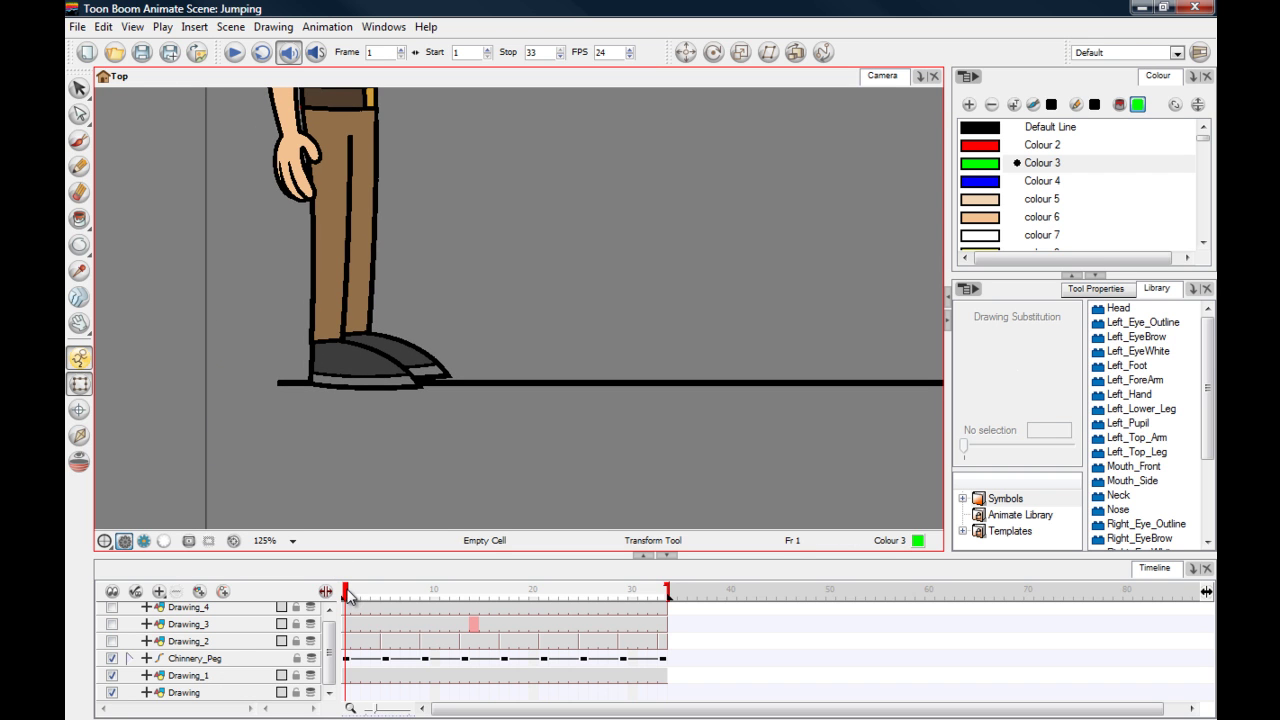
drag(344, 594, 386, 588)
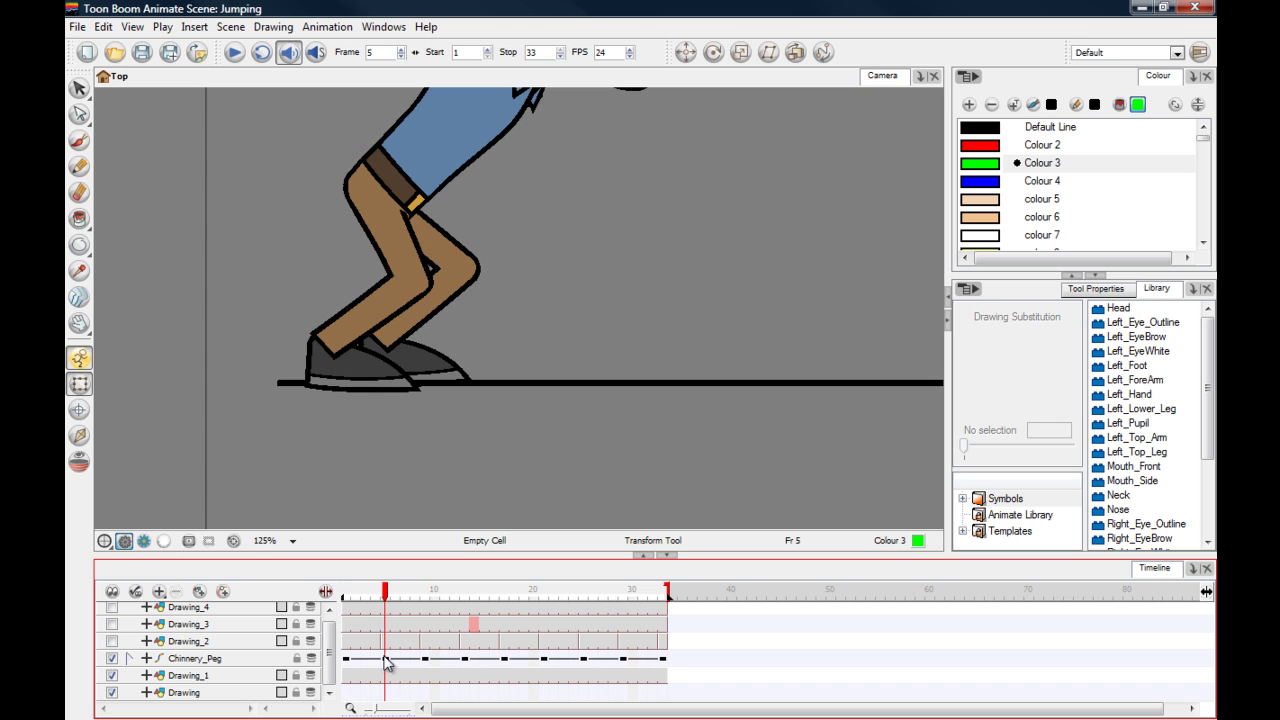
drag(387, 597, 419, 595)
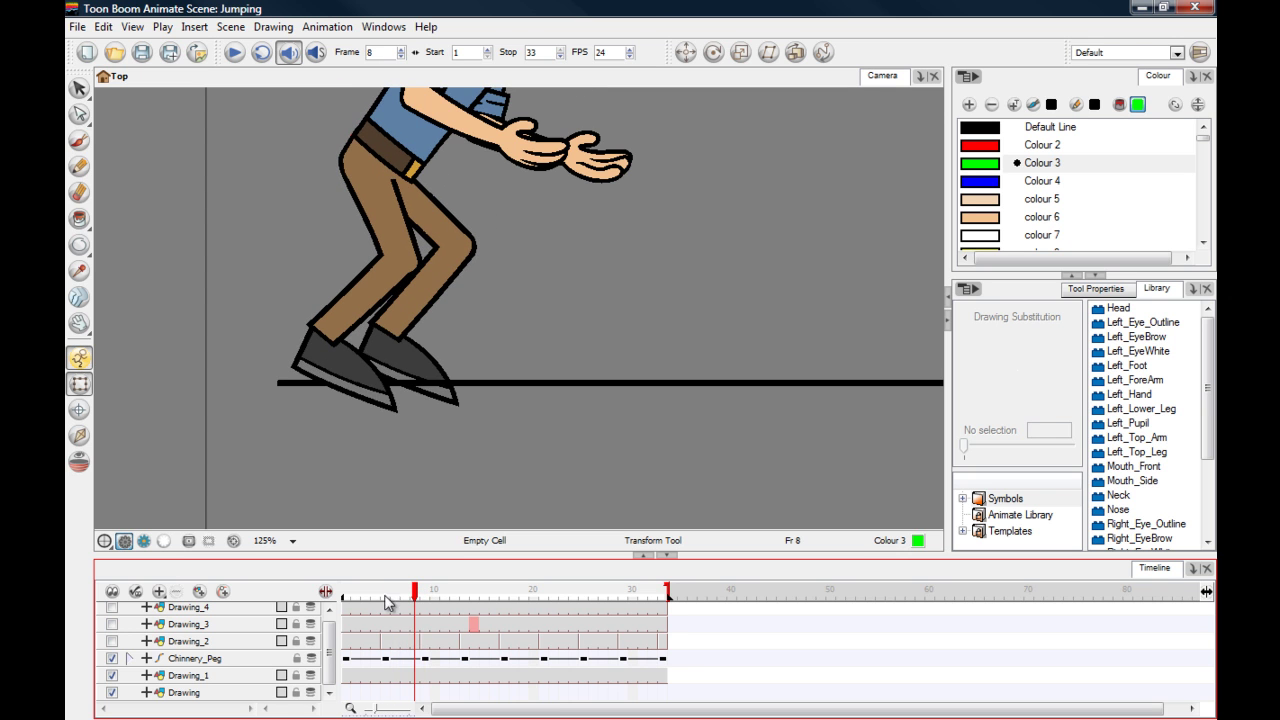
click(425, 660)
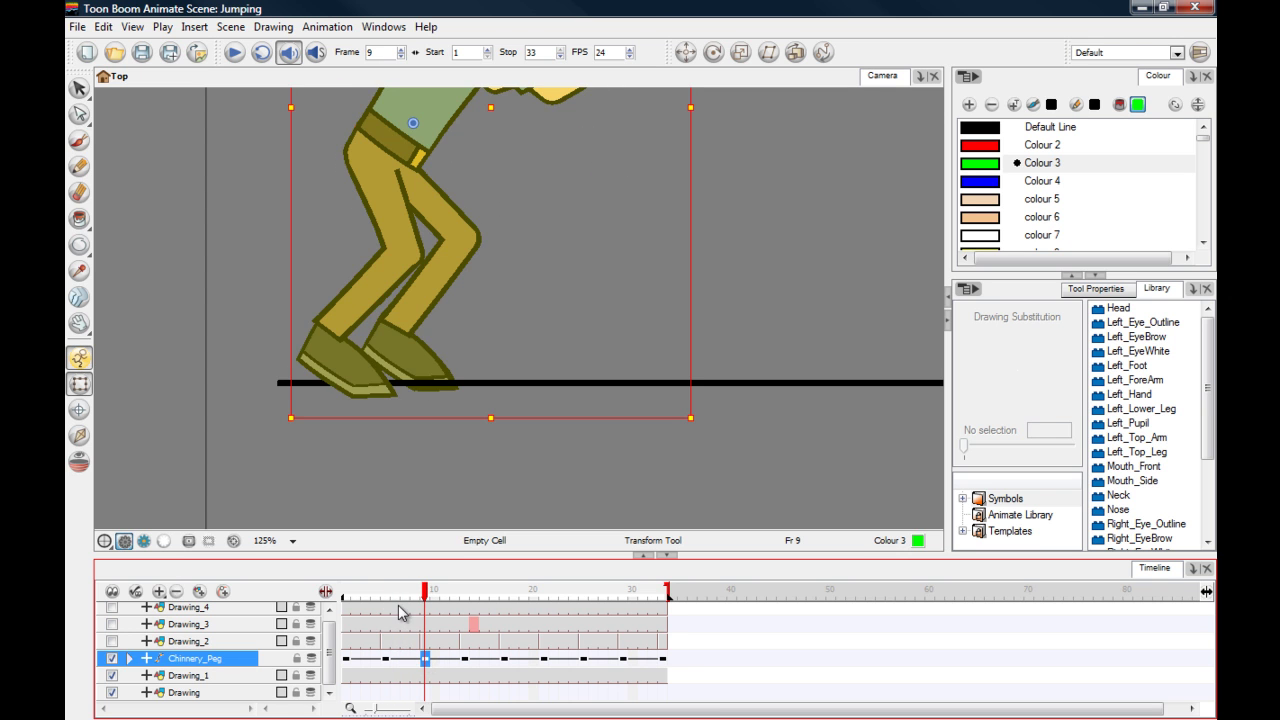
click(405, 596)
drag(408, 597, 346, 596)
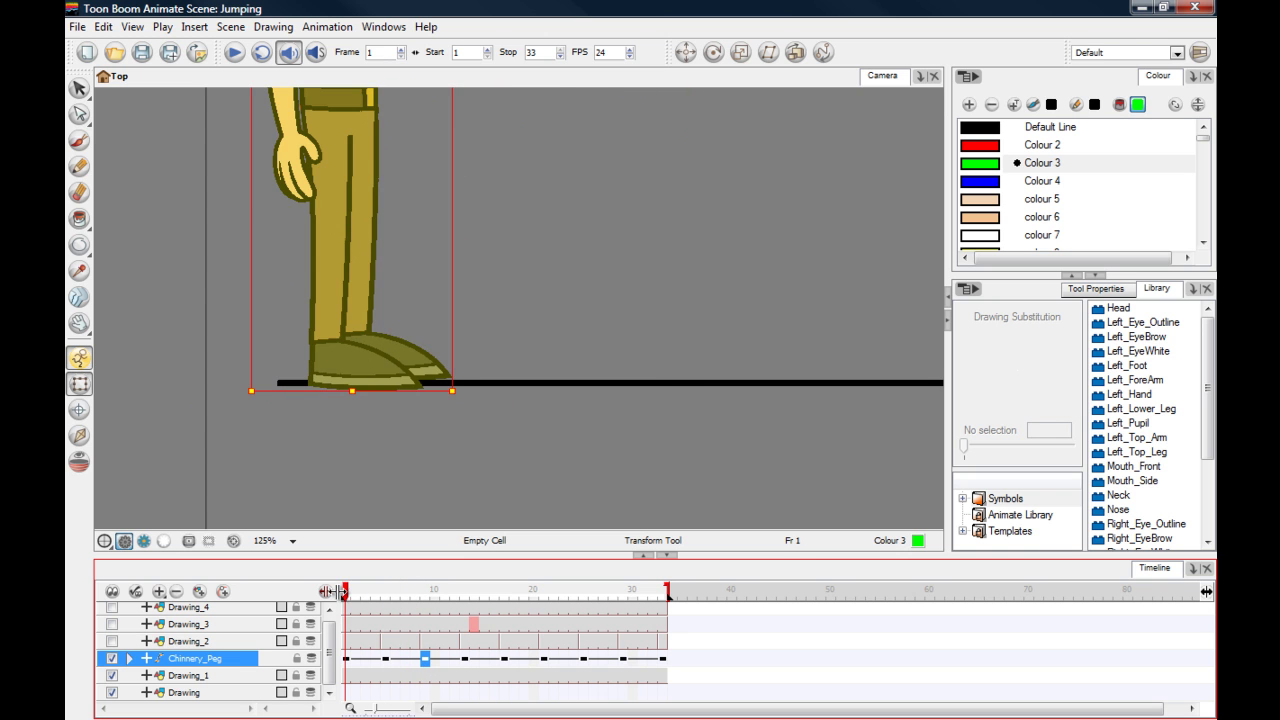
click(185, 490)
click(264, 464)
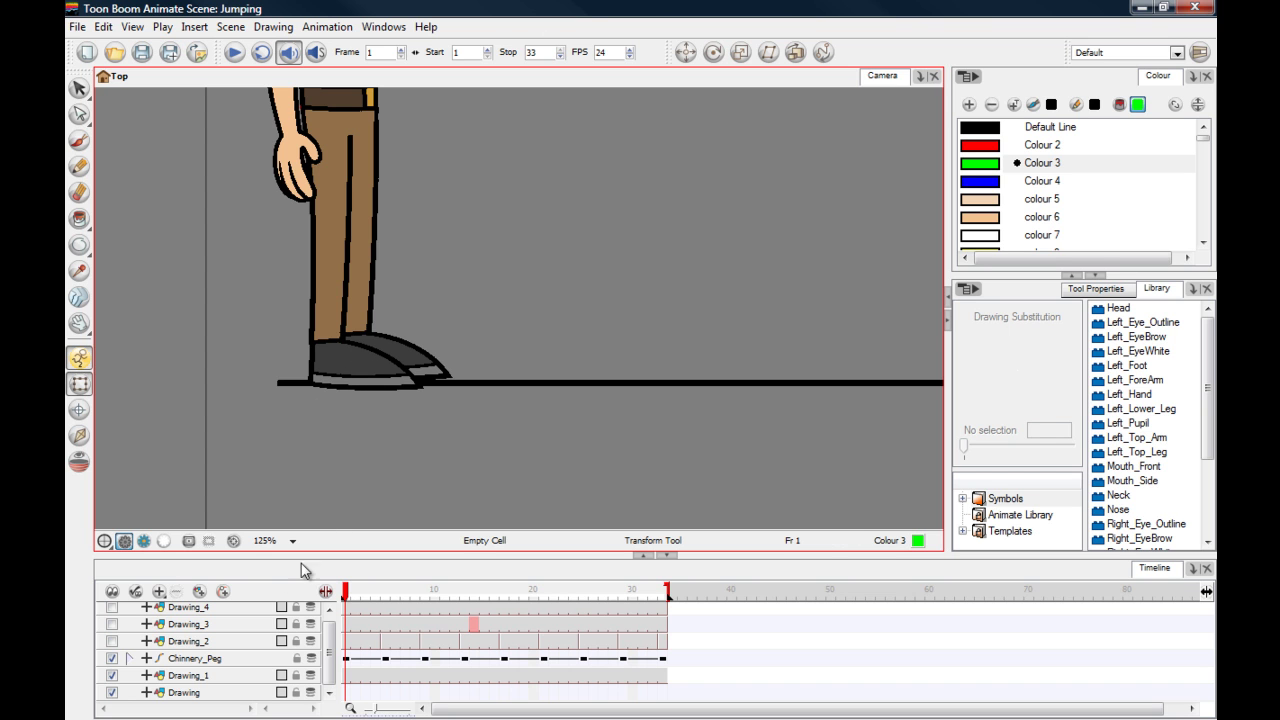
click(385, 604)
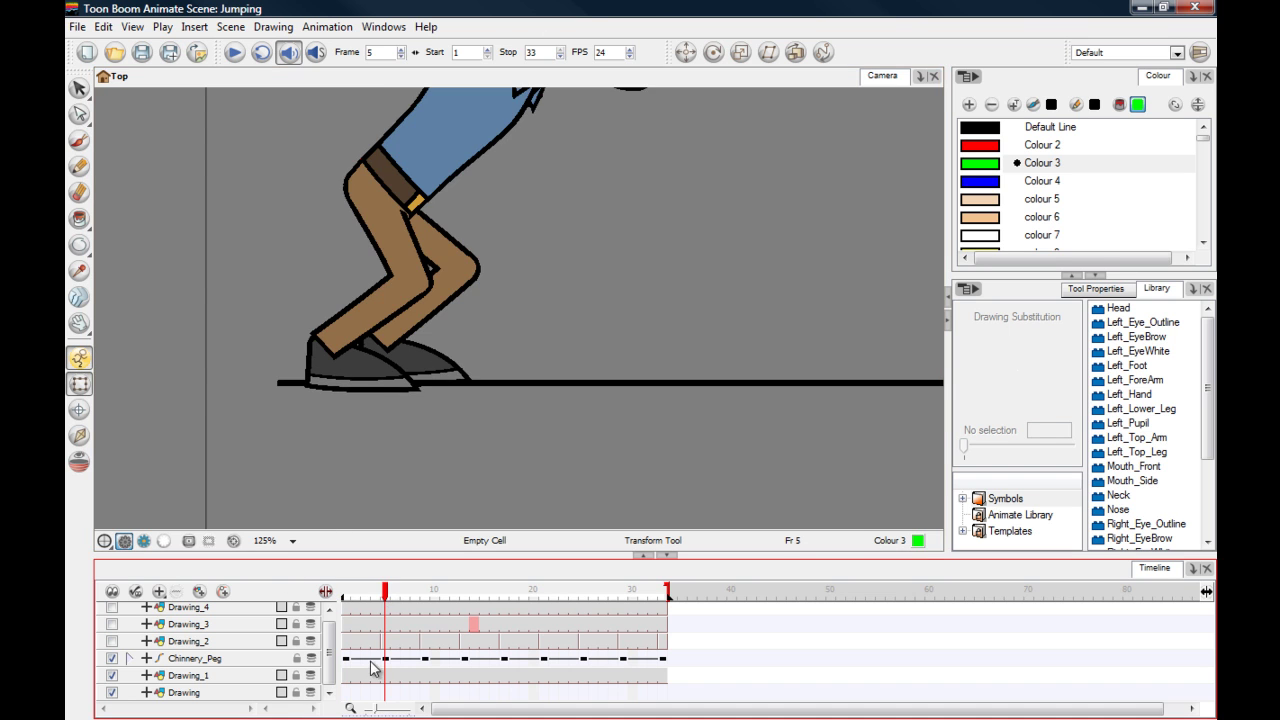
click(349, 592)
mouse_move(352, 592)
mouse_down()
mouse_move(380, 592)
mouse_move(357, 592)
mouse_move(319, 561)
mouse_move(389, 592)
mouse_move(355, 592)
mouse_move(391, 592)
mouse_move(336, 583)
mouse_up()
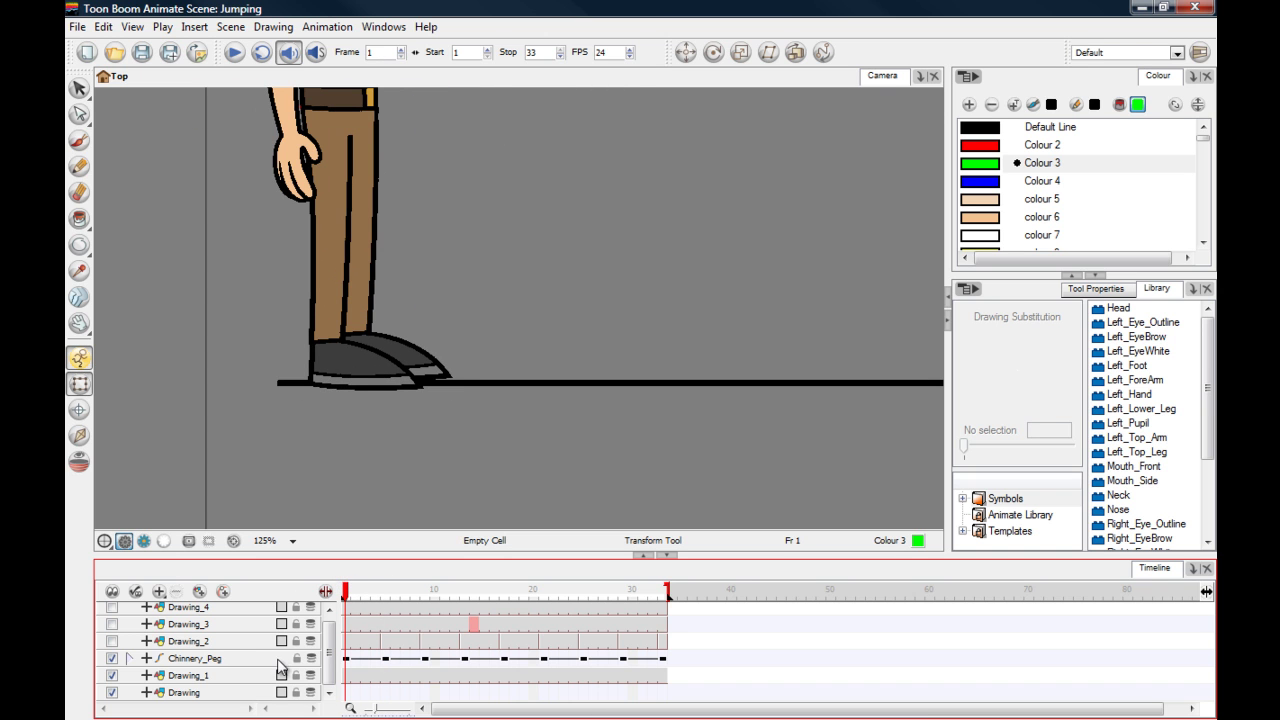
Select the Chinnery_Peg keyframe at frame 1 and activate the Inverse Kinematics tool with its properties displayed
click(346, 660)
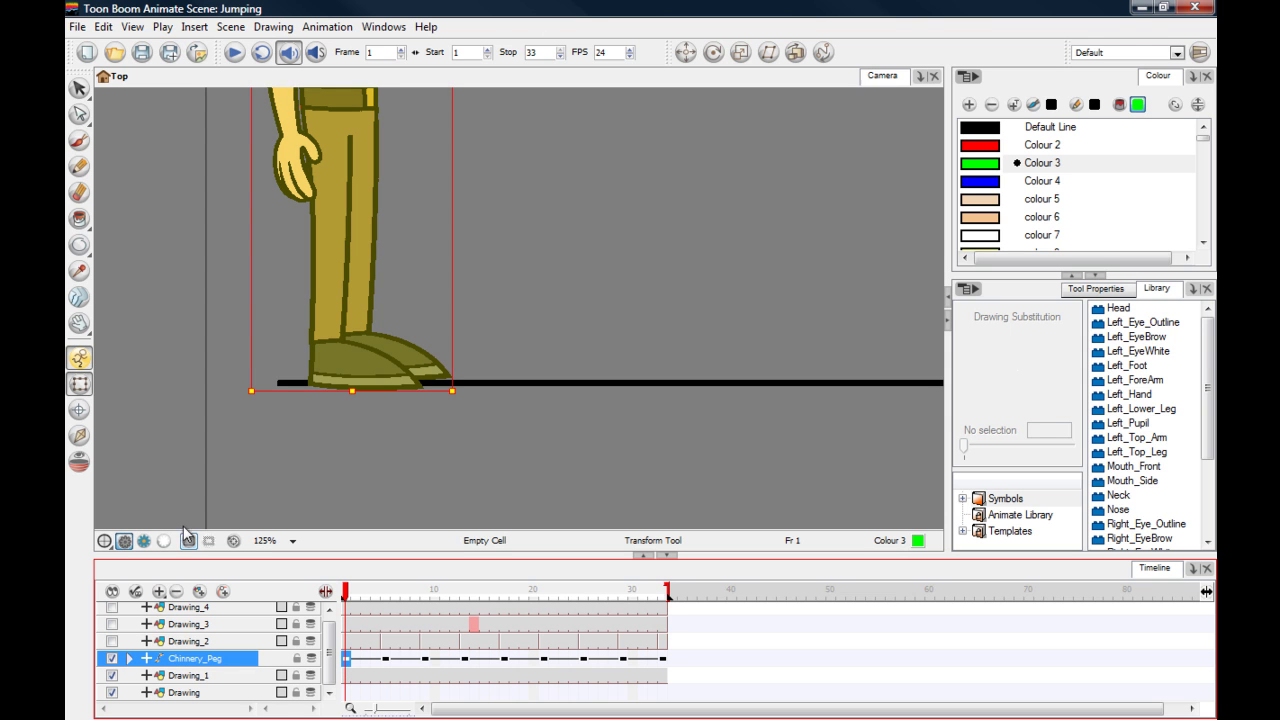
click(79, 437)
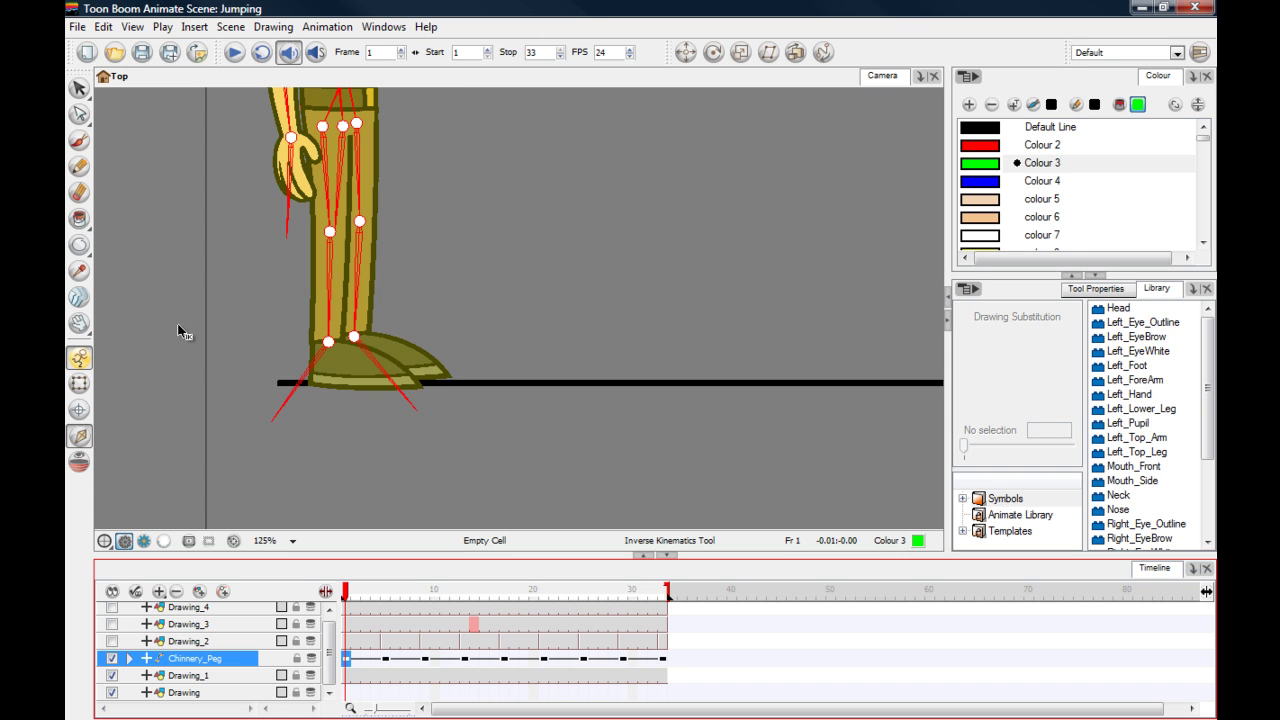
click(196, 410)
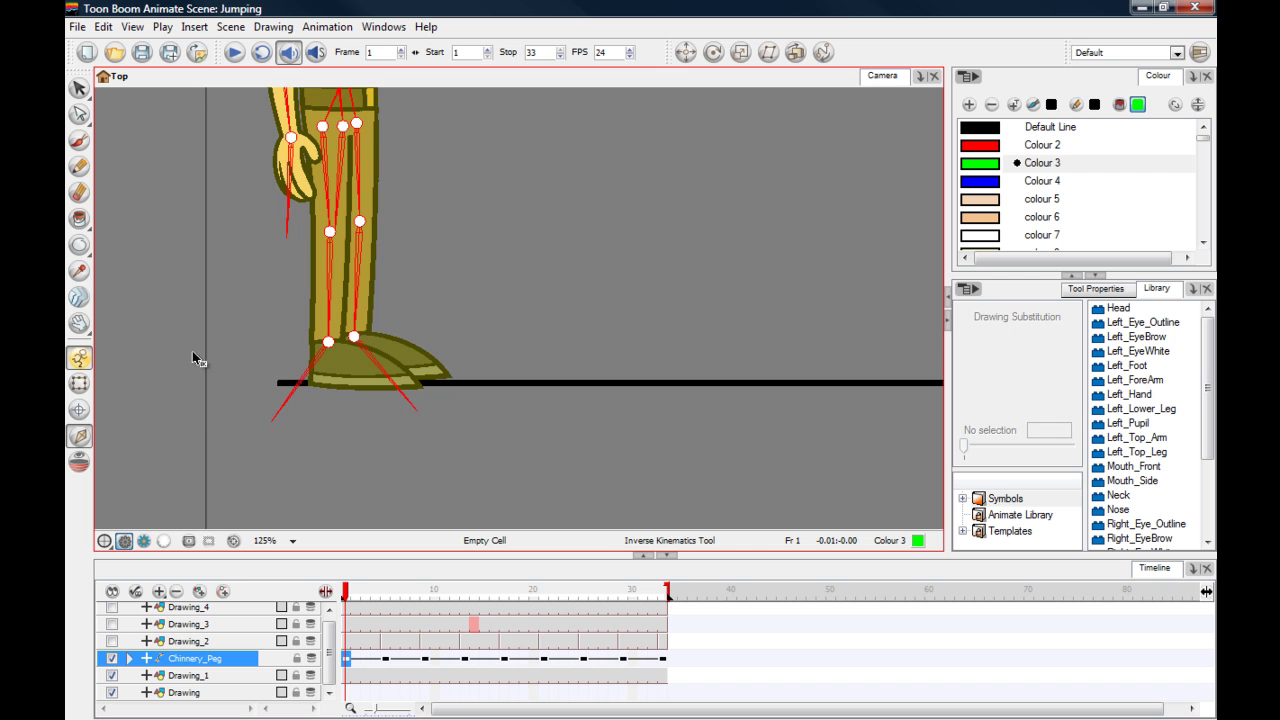
scroll(198, 366, down, 1)
key(ctrl)
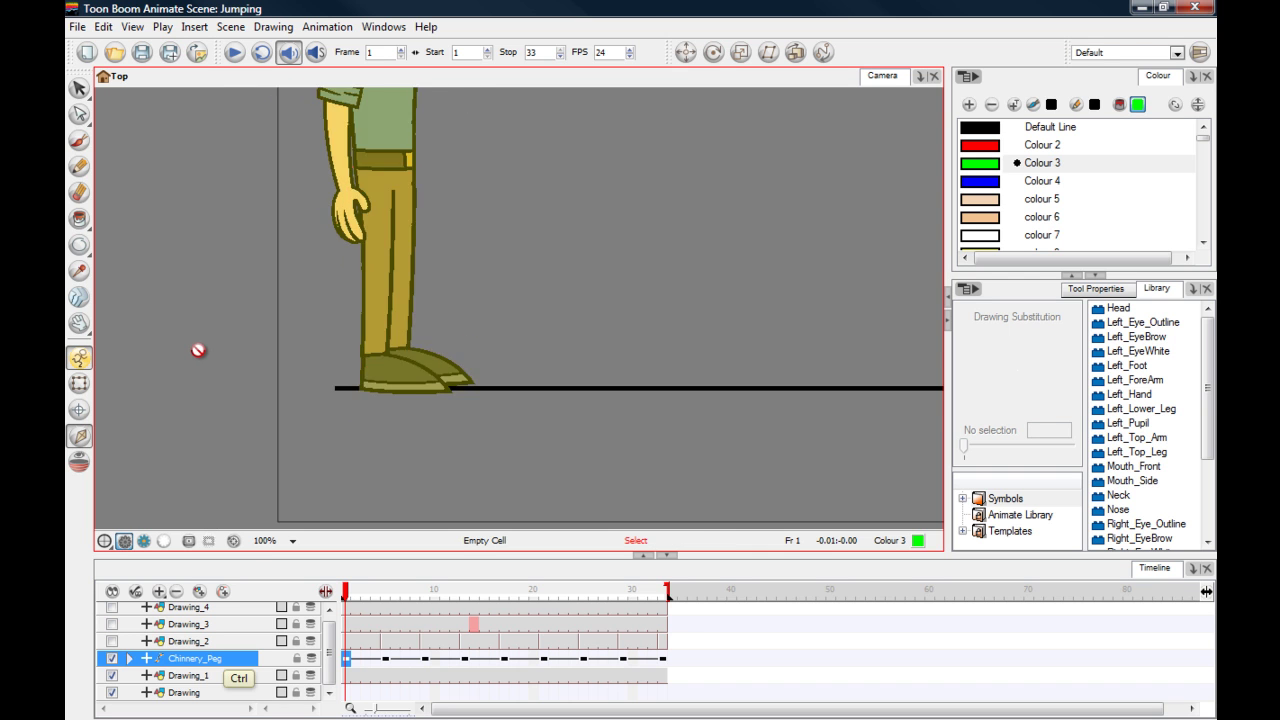
scroll(198, 350, down, 2)
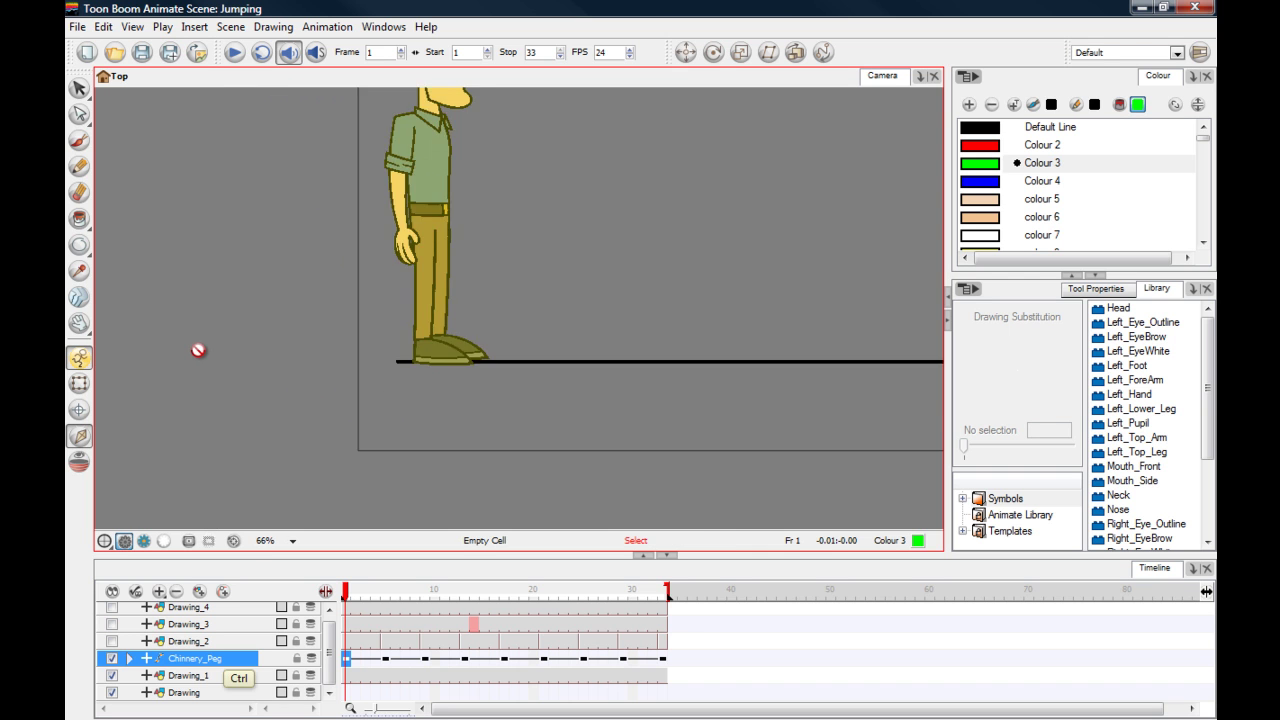
drag(249, 329, 211, 329)
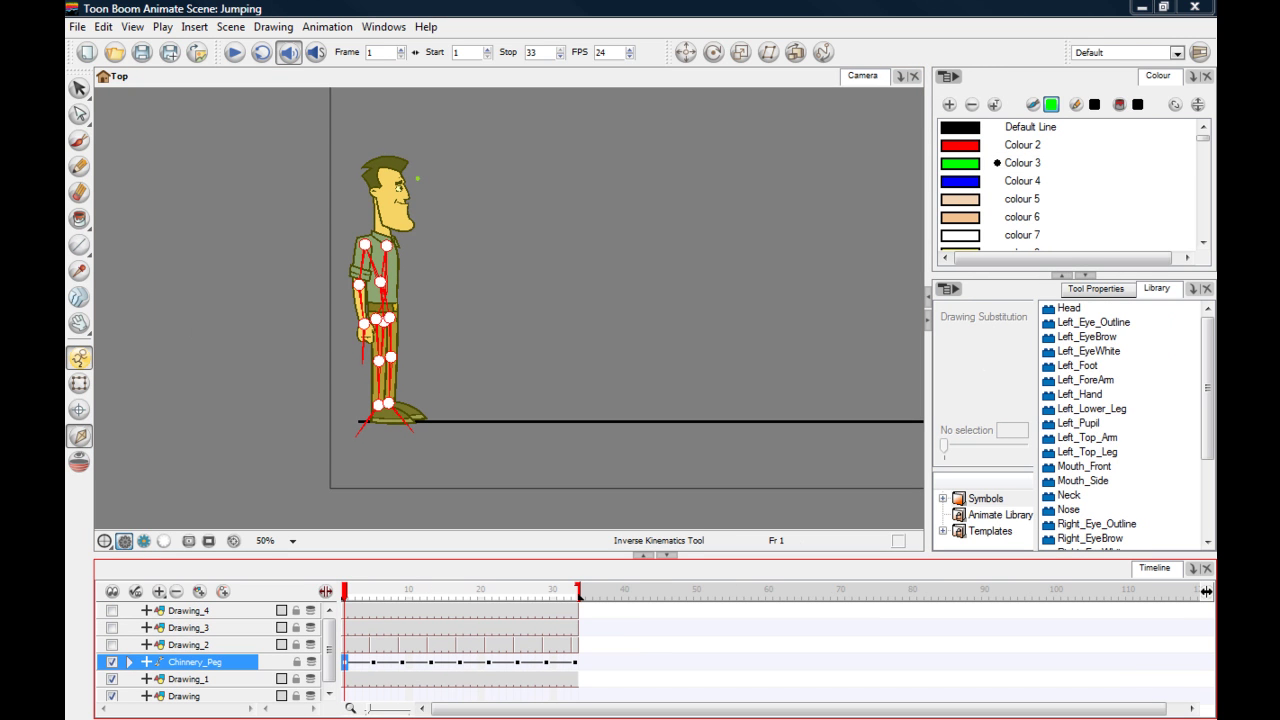
click(1085, 290)
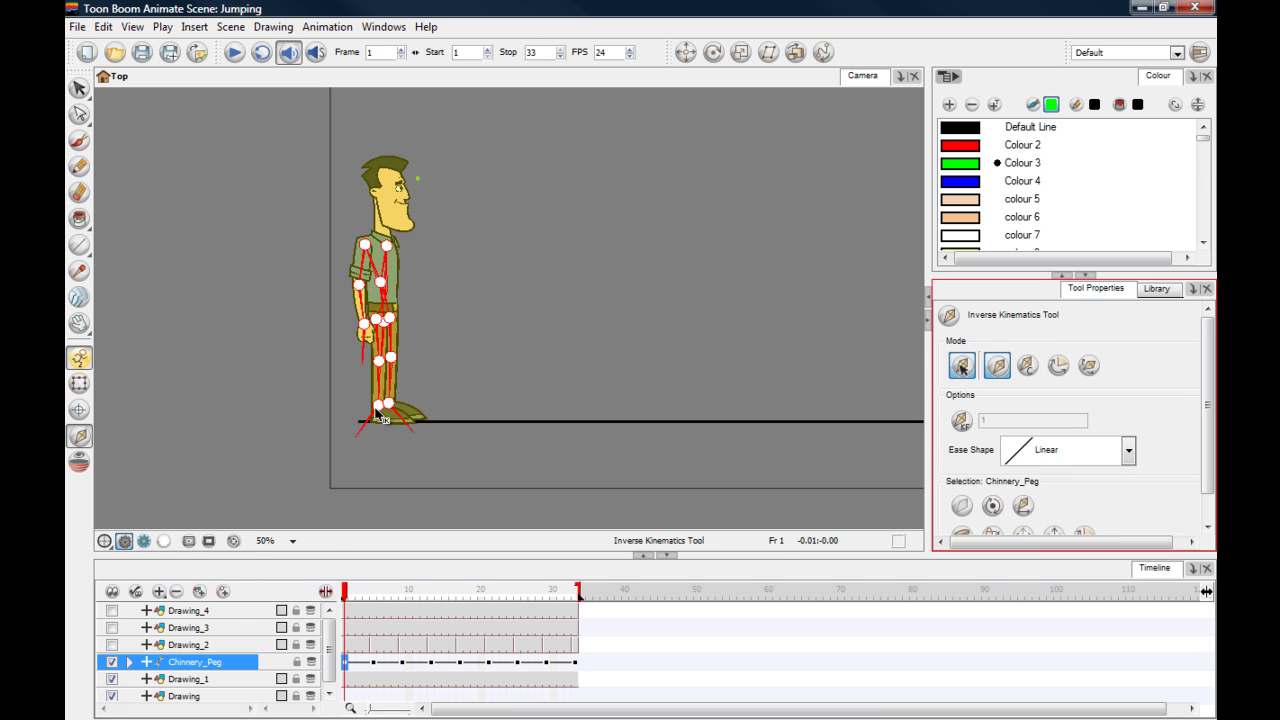
Expand the Chinnery_Peg hierarchy and select the Right_Foot layer at frame 1, with the feet in close view
scroll(330, 668, down, 1)
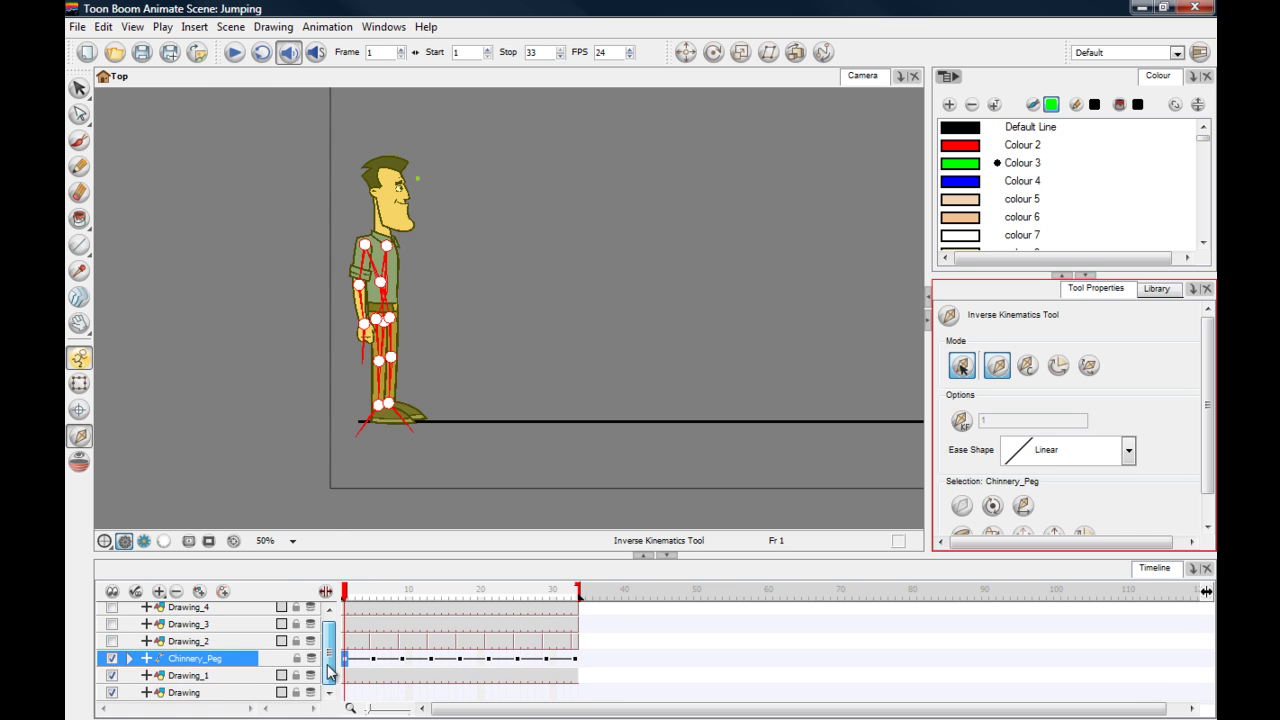
click(130, 659)
scroll(332, 642, down, 3)
scroll(332, 650, down, 4)
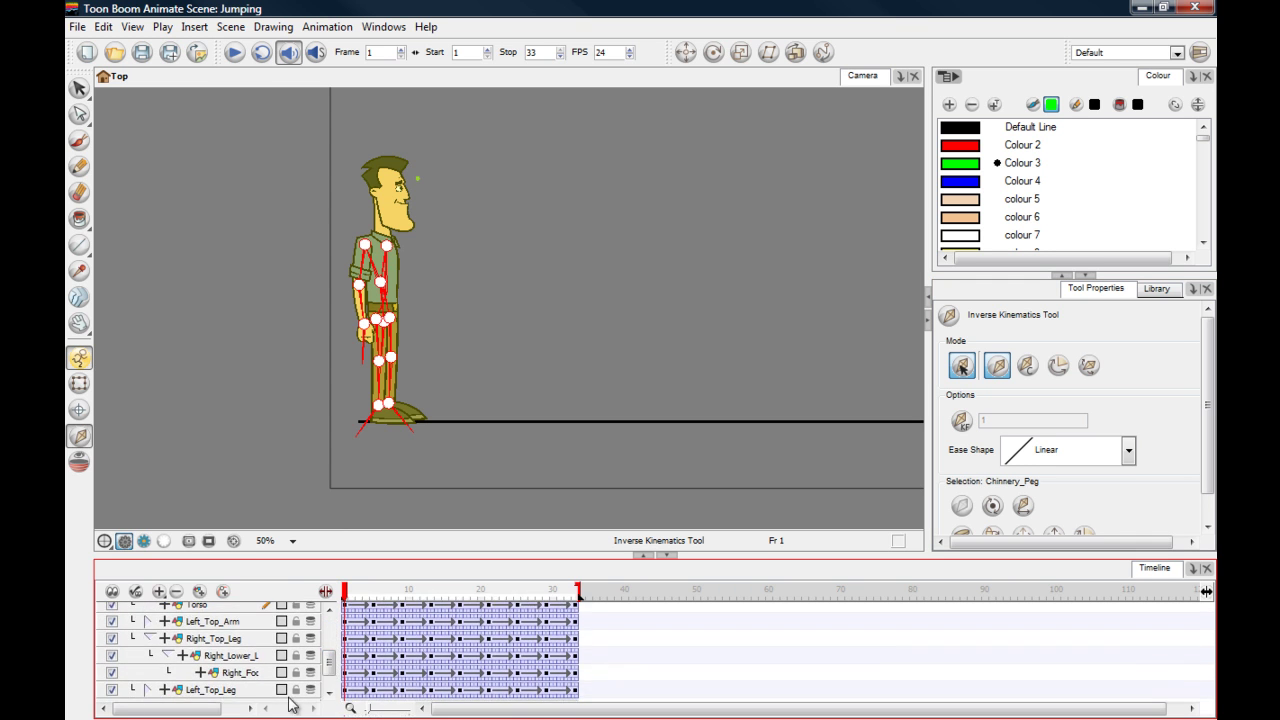
click(347, 679)
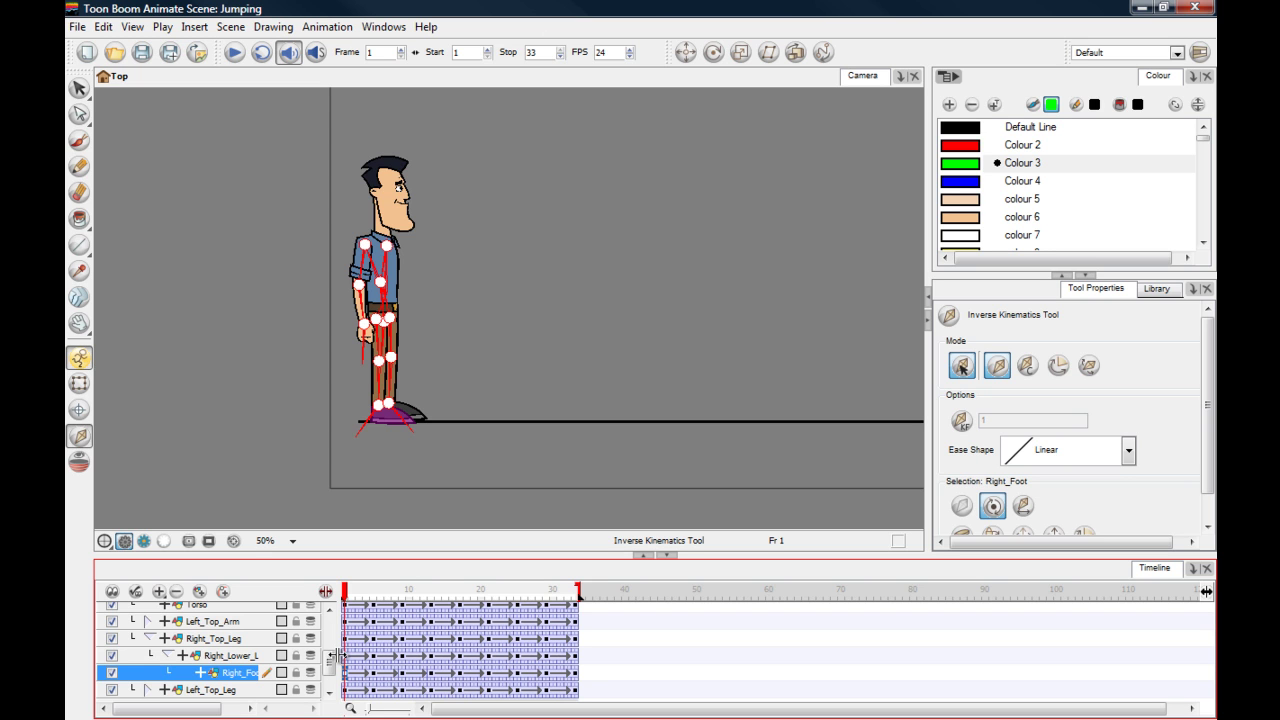
ctrl+click(228, 450)
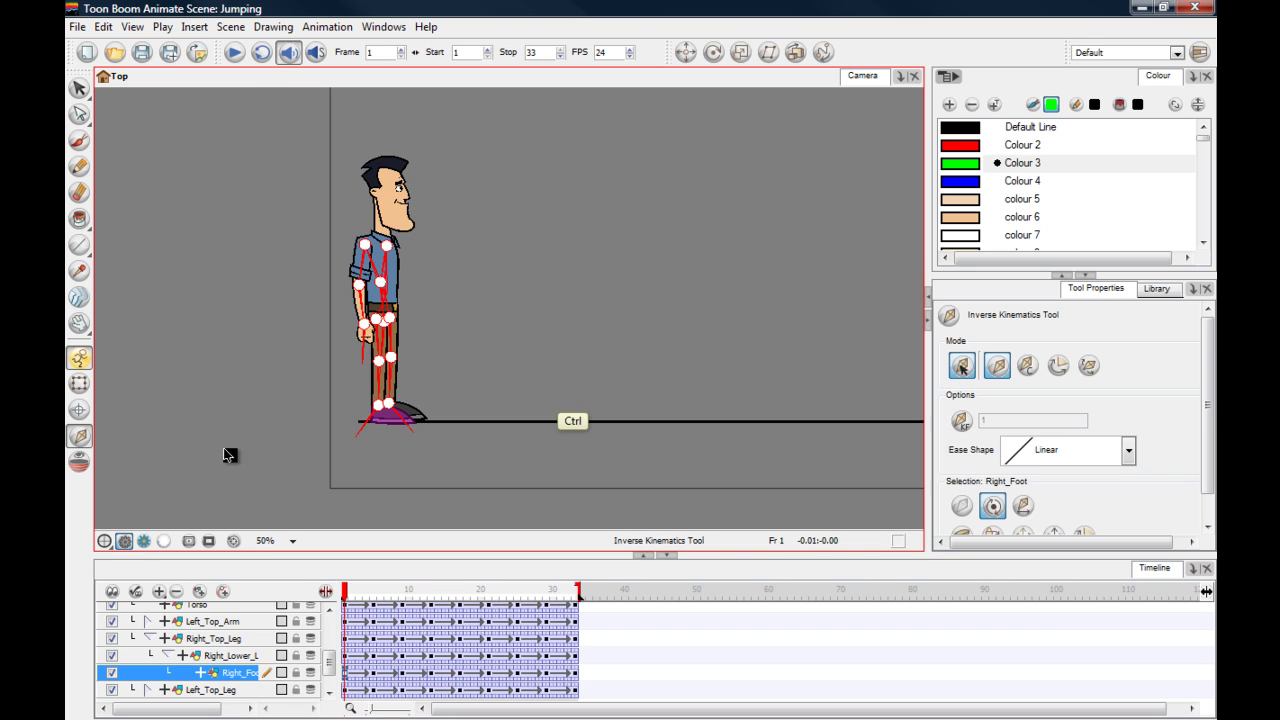
scroll(228, 456, up, 3)
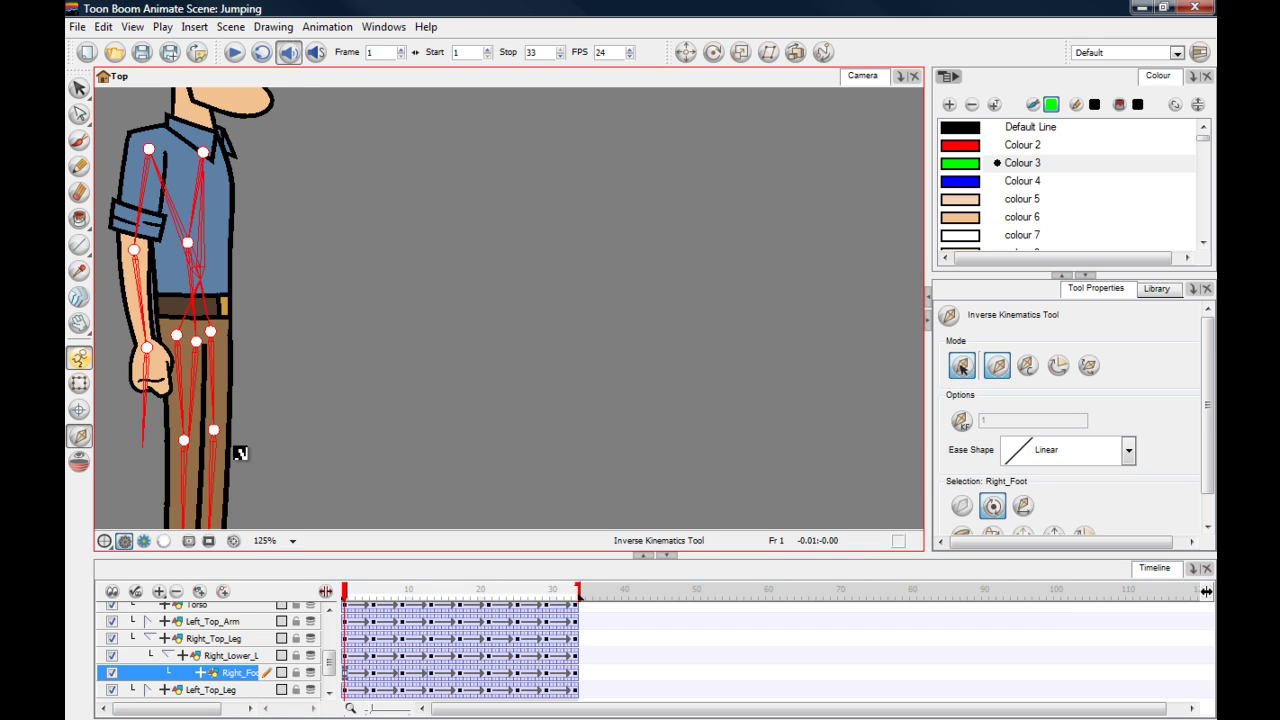
drag(240, 453, 563, 323)
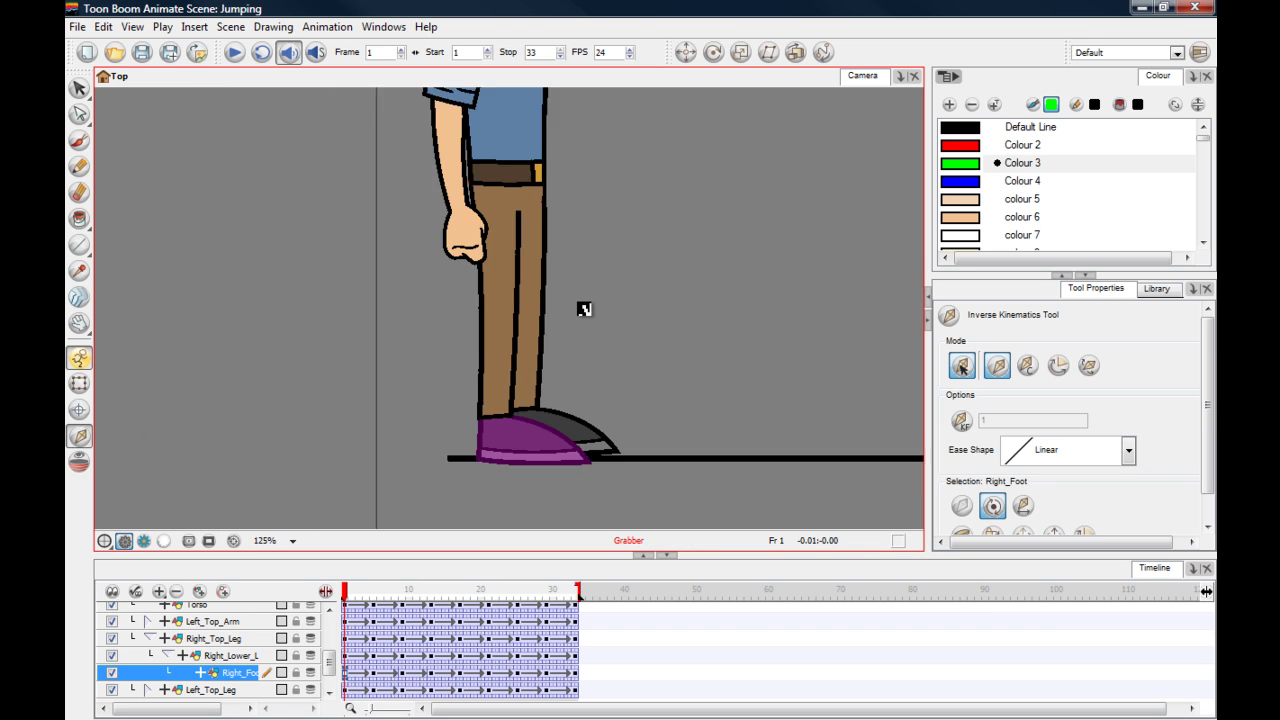
Switch Inverse Kinematics to Apply IK Constraints mode and set the Right_Foot keyframe range from frame 1 to frame 5
click(347, 673)
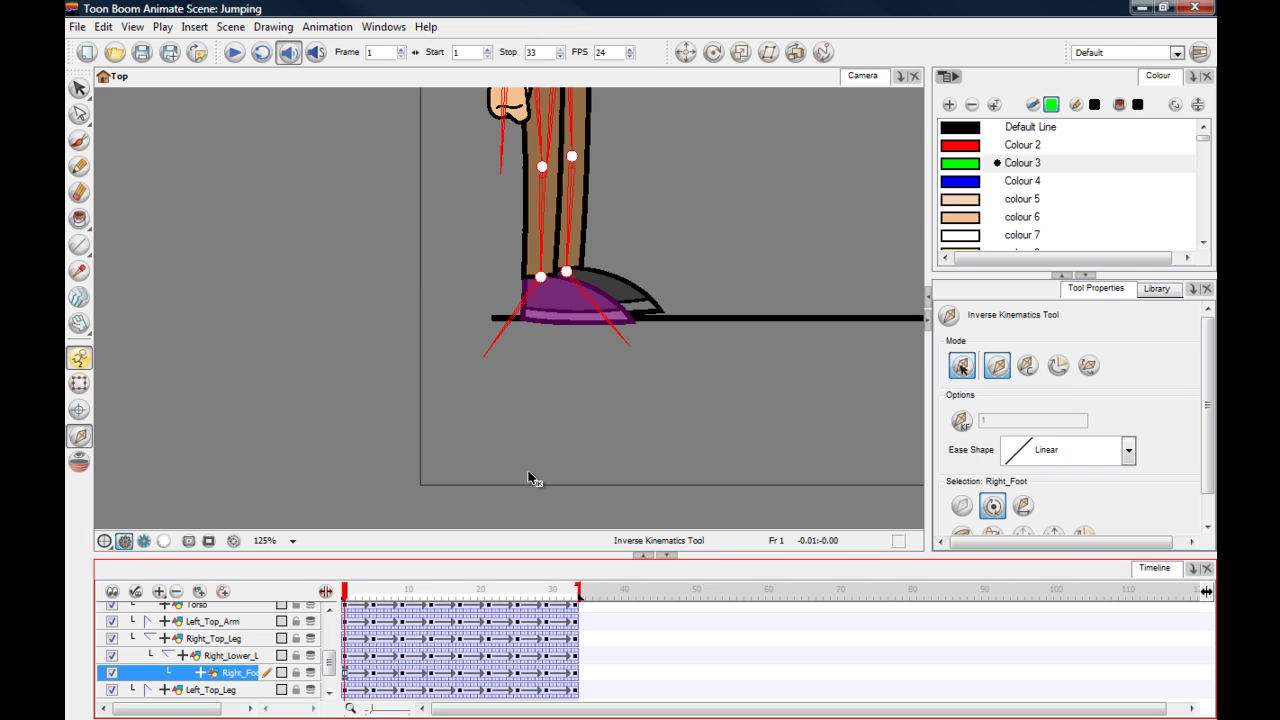
click(1028, 368)
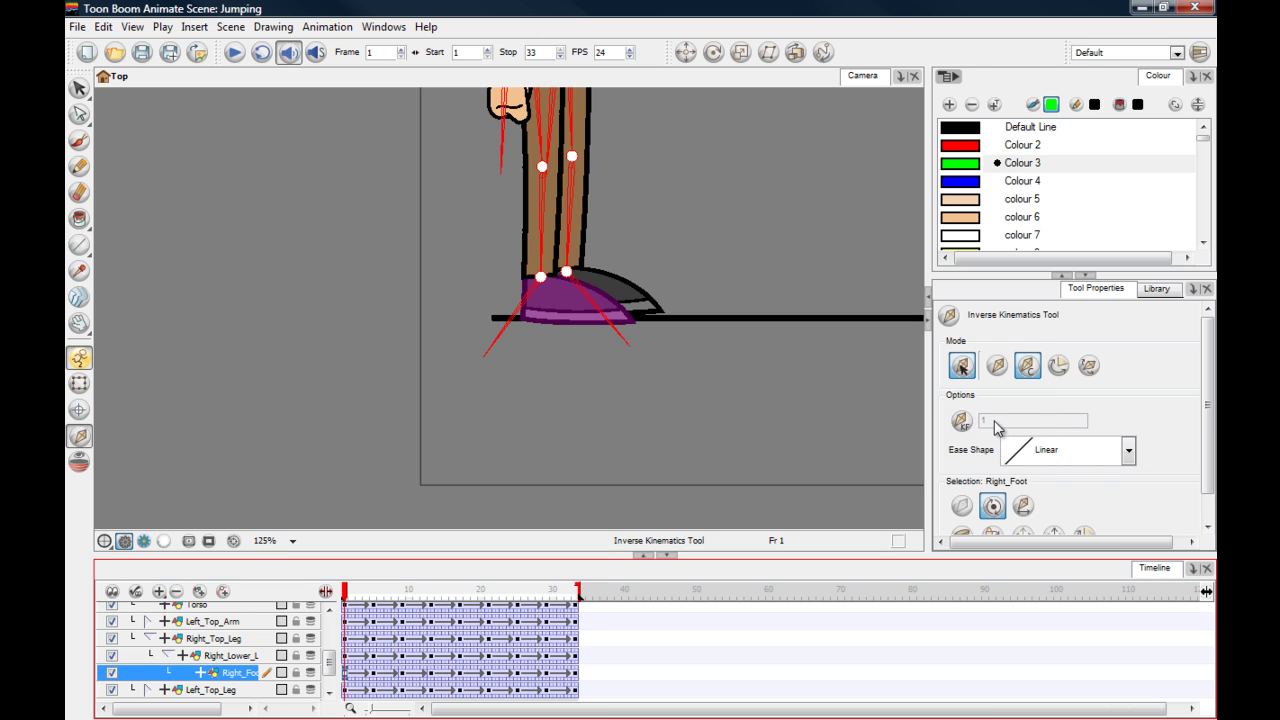
click(958, 423)
click(374, 676)
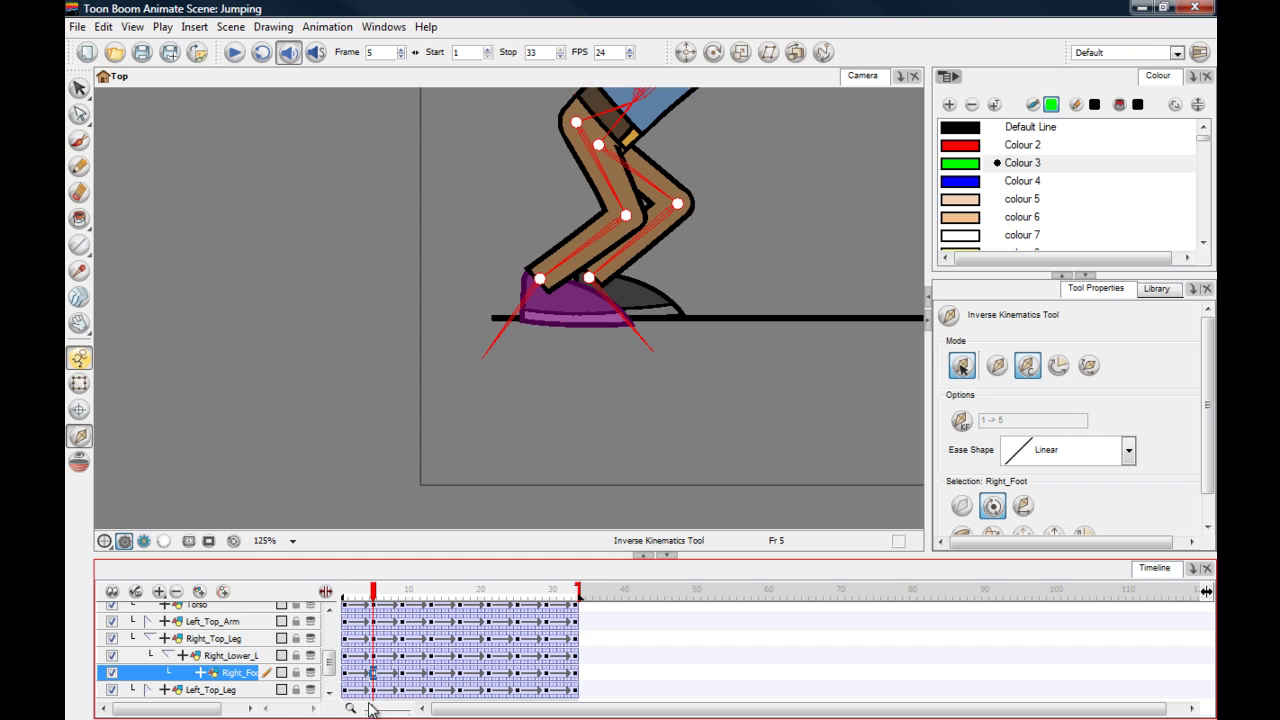
scroll(297, 394, up, 3)
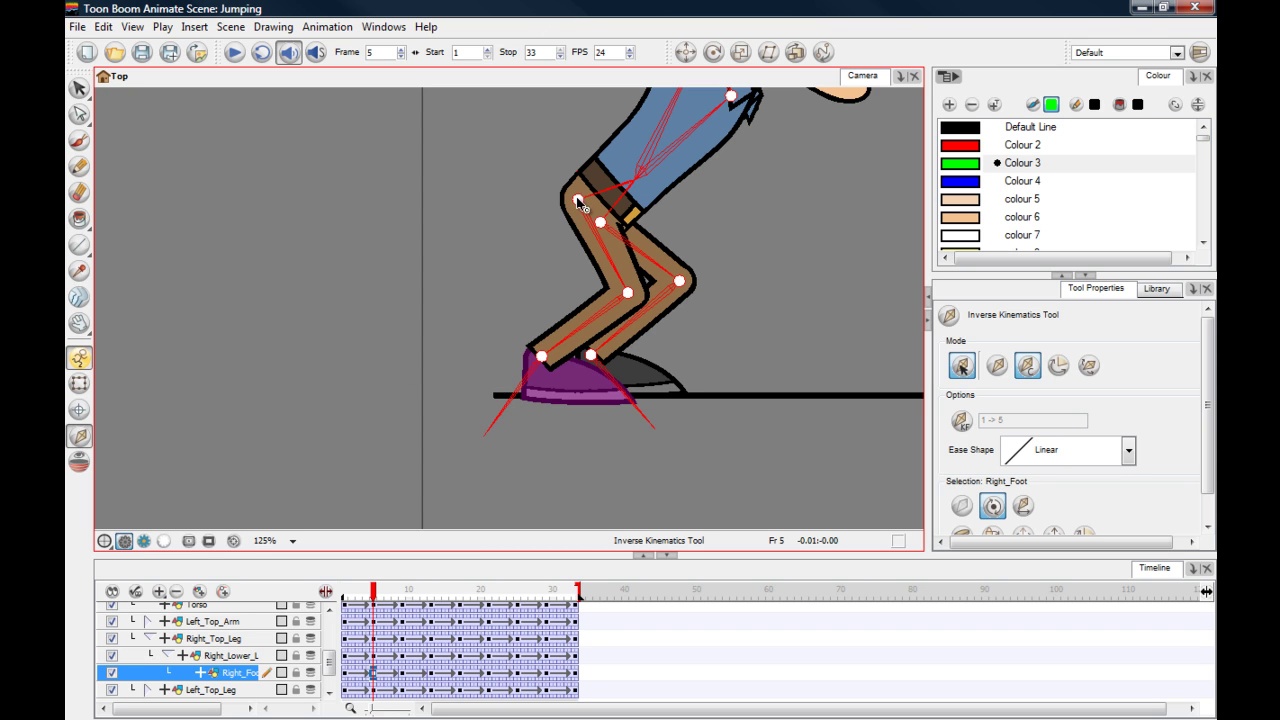
Nail the right leg's hip joint and the Right_Foot ankle joint, and enable Hold Orientation for the foot
click(577, 200)
scroll(1190, 442, down, 1)
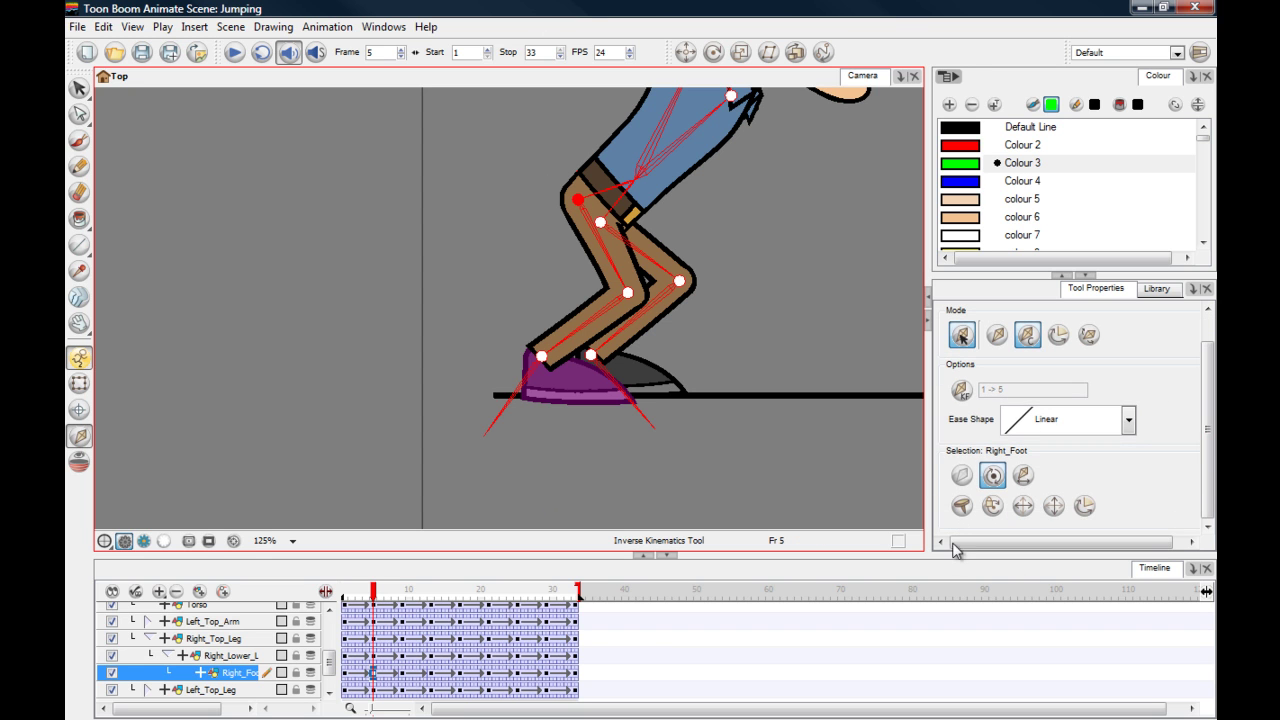
click(962, 506)
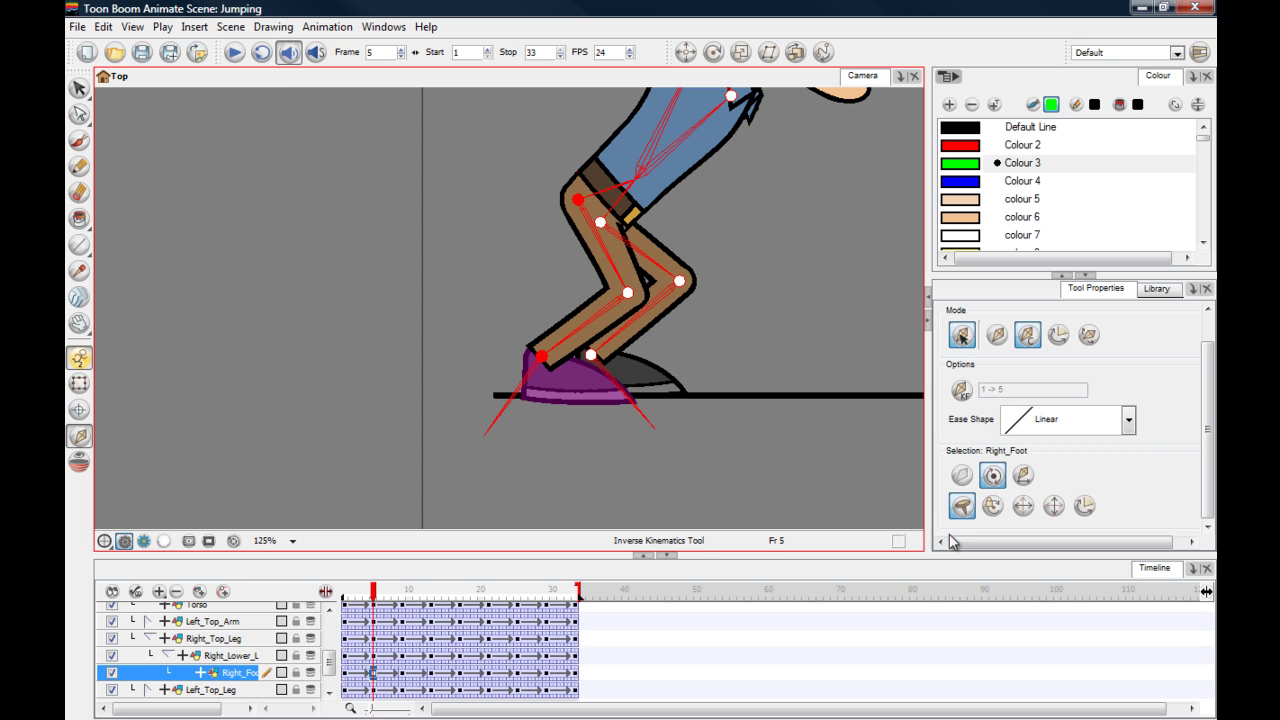
click(993, 508)
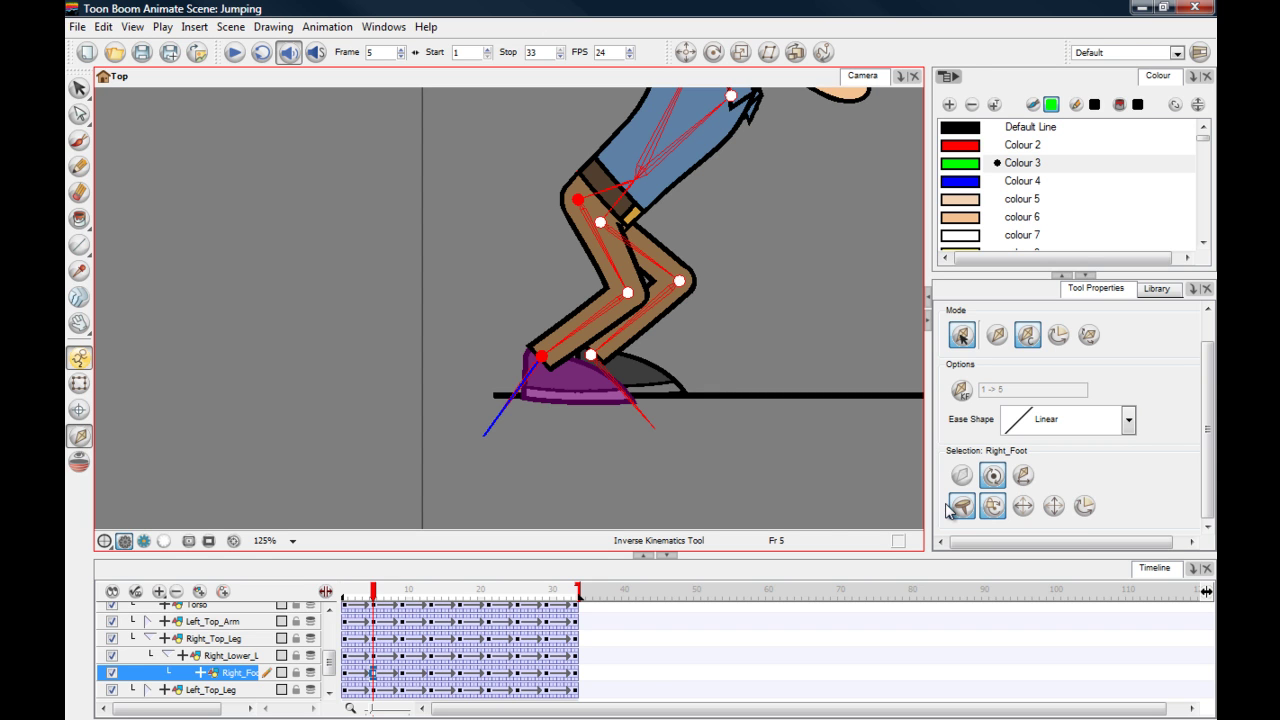
Apply the IK constraints to the Right_Foot layer from frame 1 to 5
click(950, 508)
click(542, 357)
drag(507, 414, 503, 404)
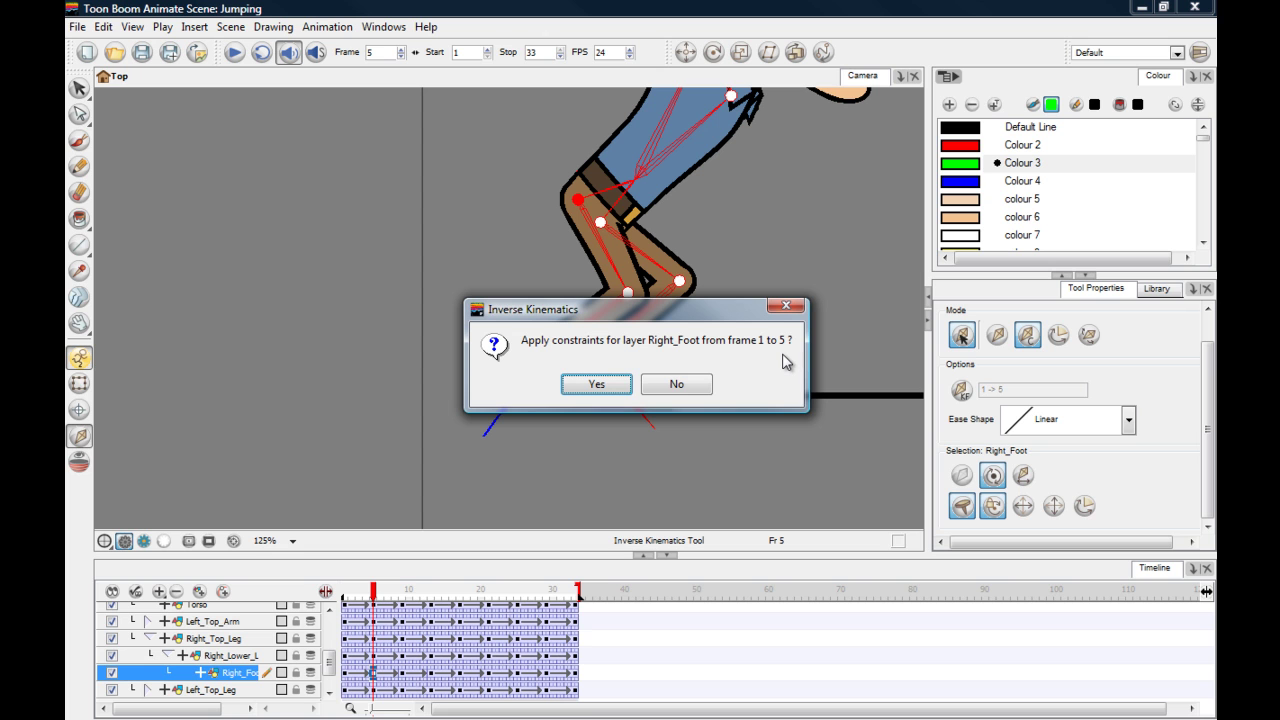
click(593, 386)
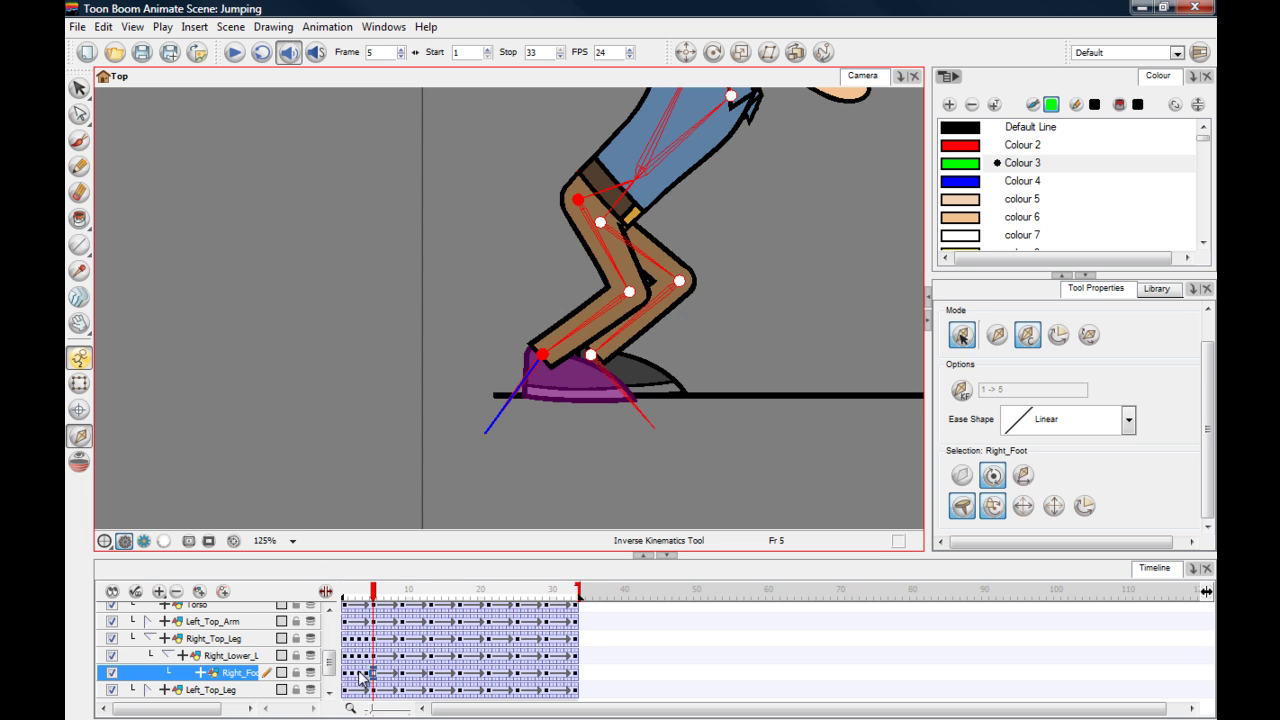
Go back through the constrained frames to frame 1, reveal the left leg's lower layers, and select Left_Foot at frame 1
drag(376, 594, 346, 594)
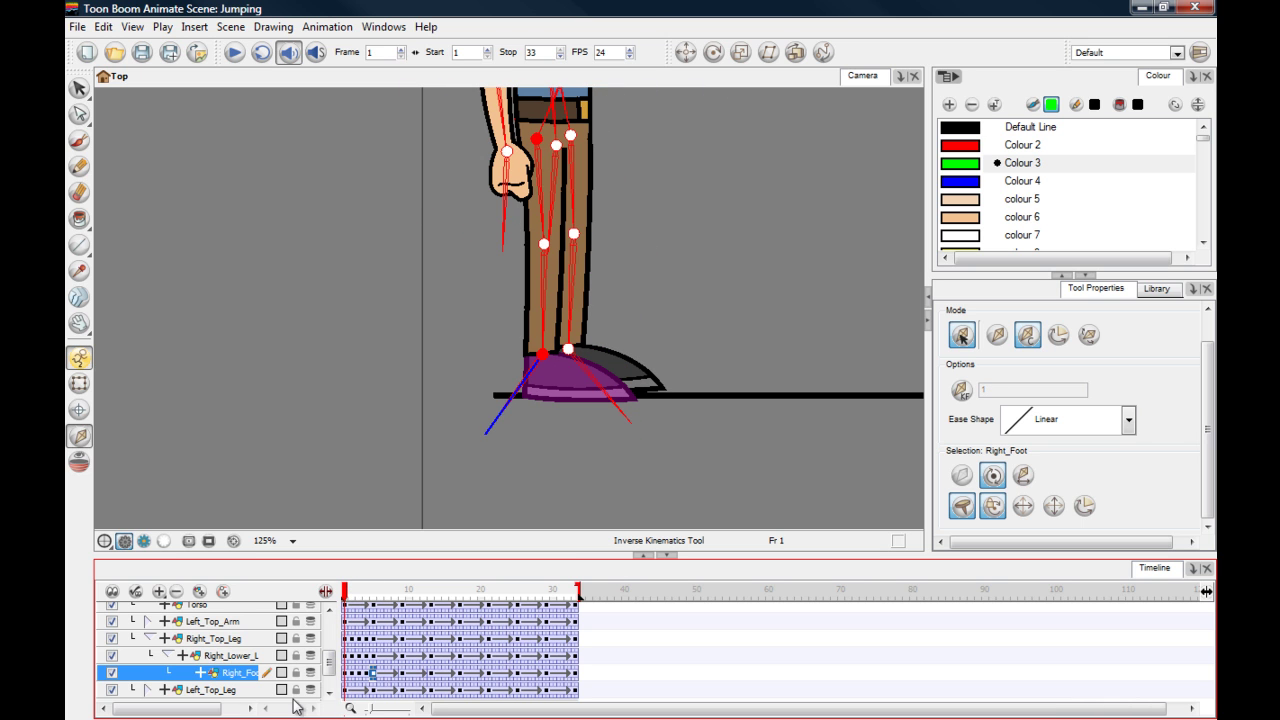
drag(330, 668, 331, 678)
click(150, 658)
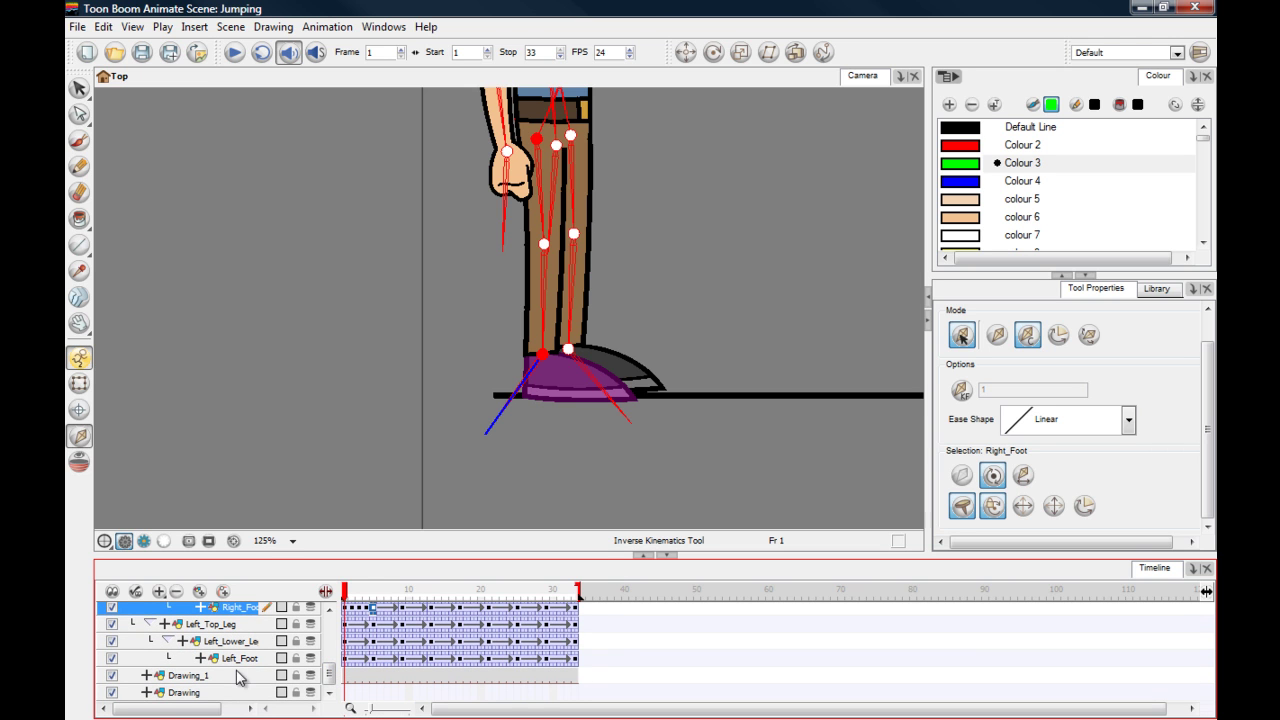
click(345, 659)
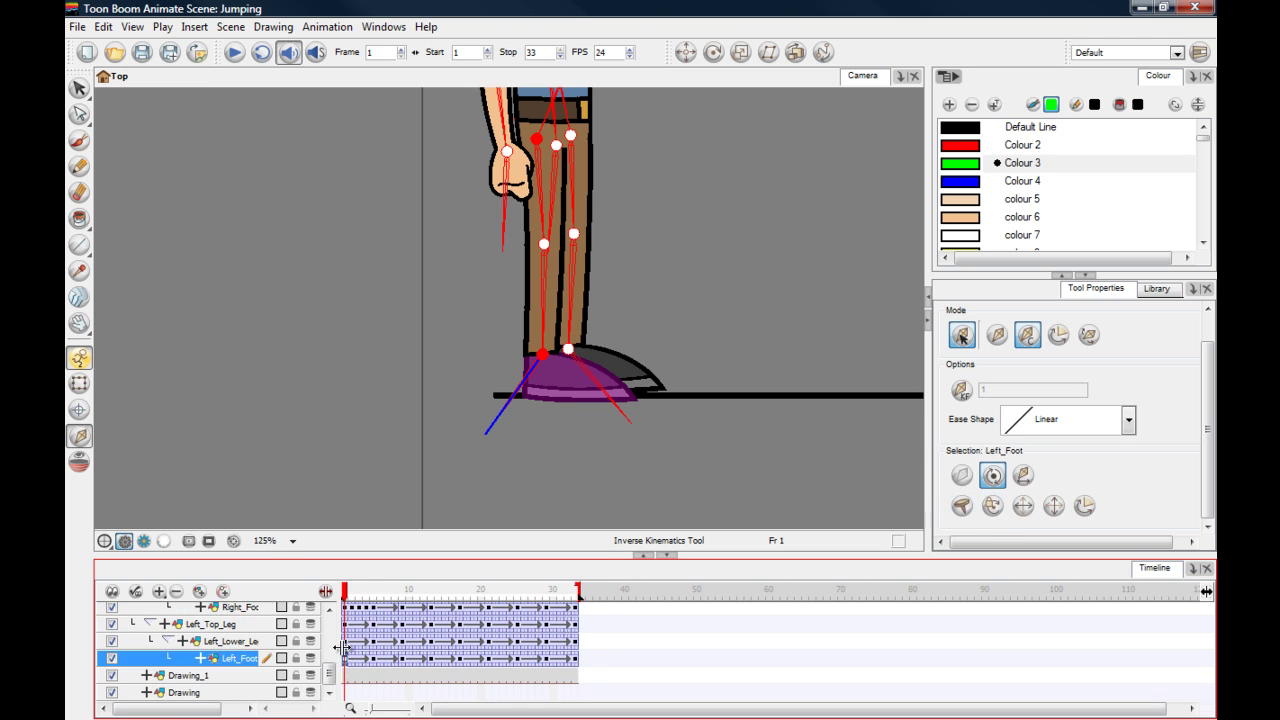